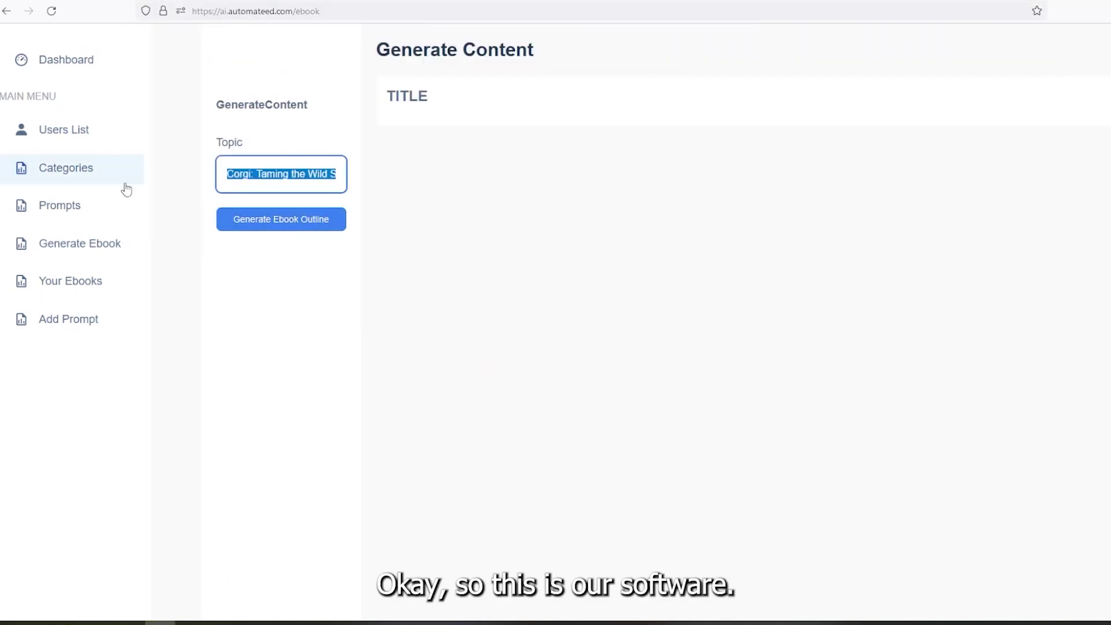
# Generate an ebook outline for the corgi book and review it
pyautogui.click(328, 223)
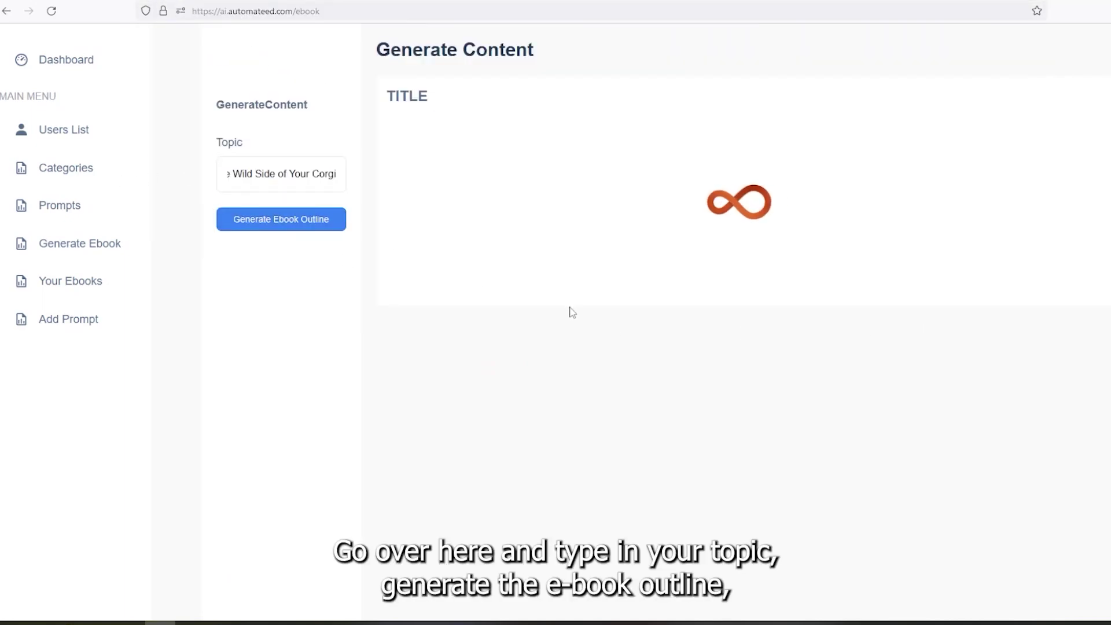
pyautogui.scroll(-8, 689, 254)
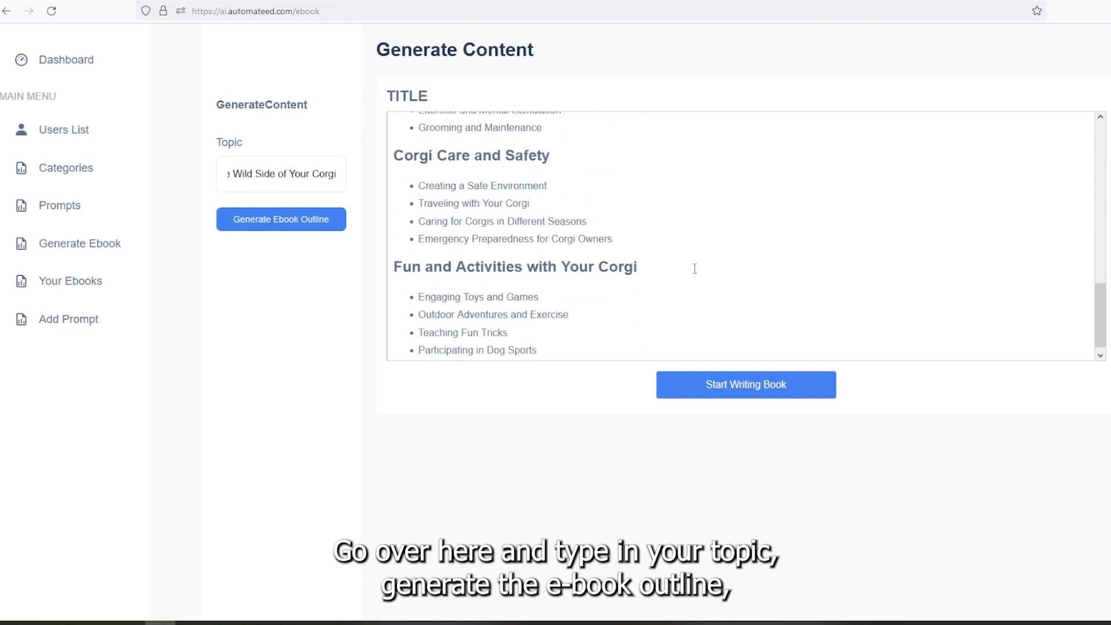
pyautogui.moveTo(696, 280); pyautogui.dragTo(433, 206)
pyautogui.scroll(5, 496, 215)
# Regenerate a fresh outline and start writing the full ebook from it
pyautogui.click(272, 223)
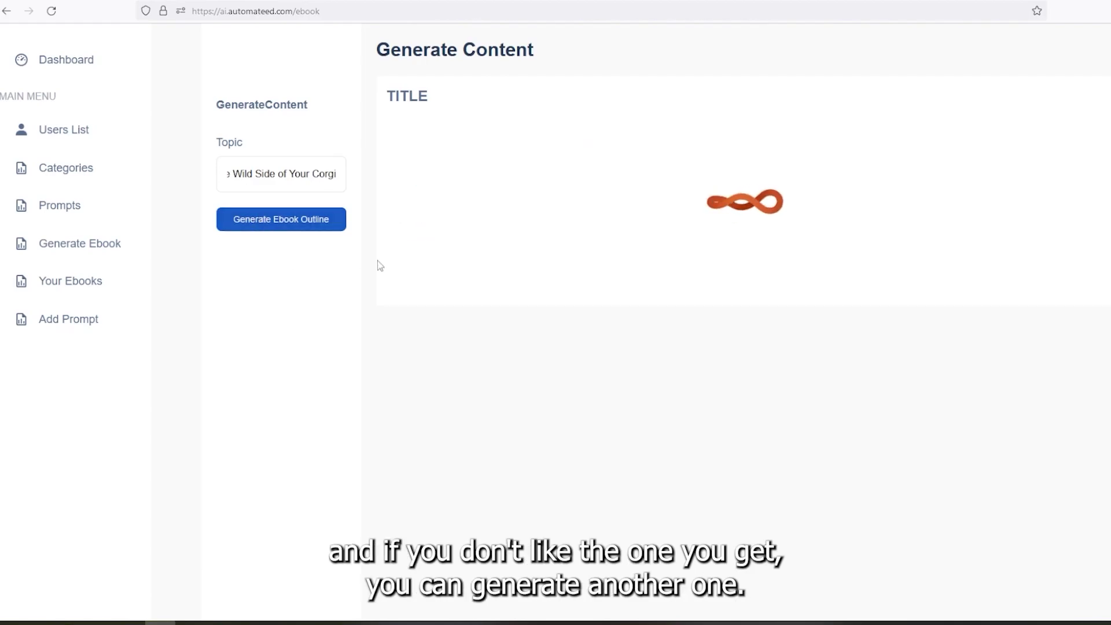
pyautogui.scroll(-10, 536, 269)
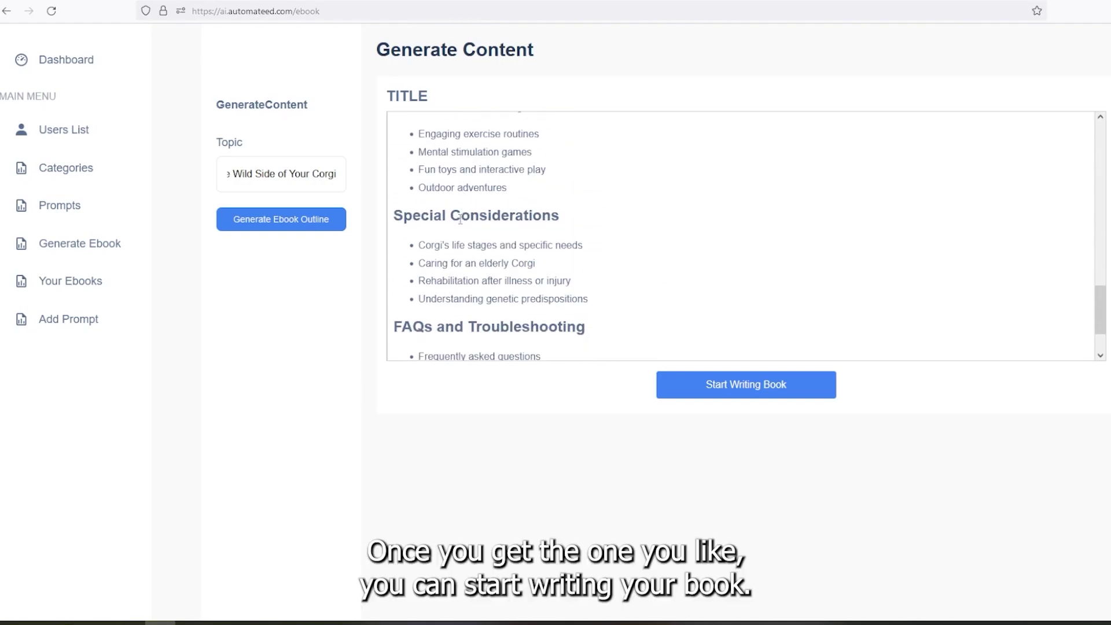
pyautogui.scroll(-2, 463, 228)
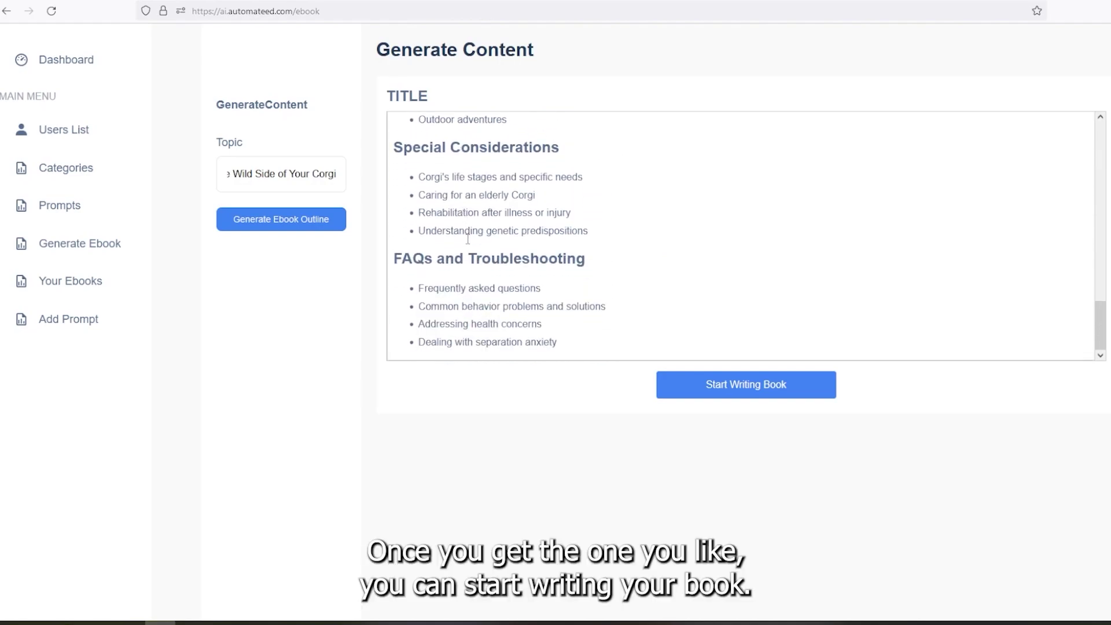
pyautogui.click(724, 394)
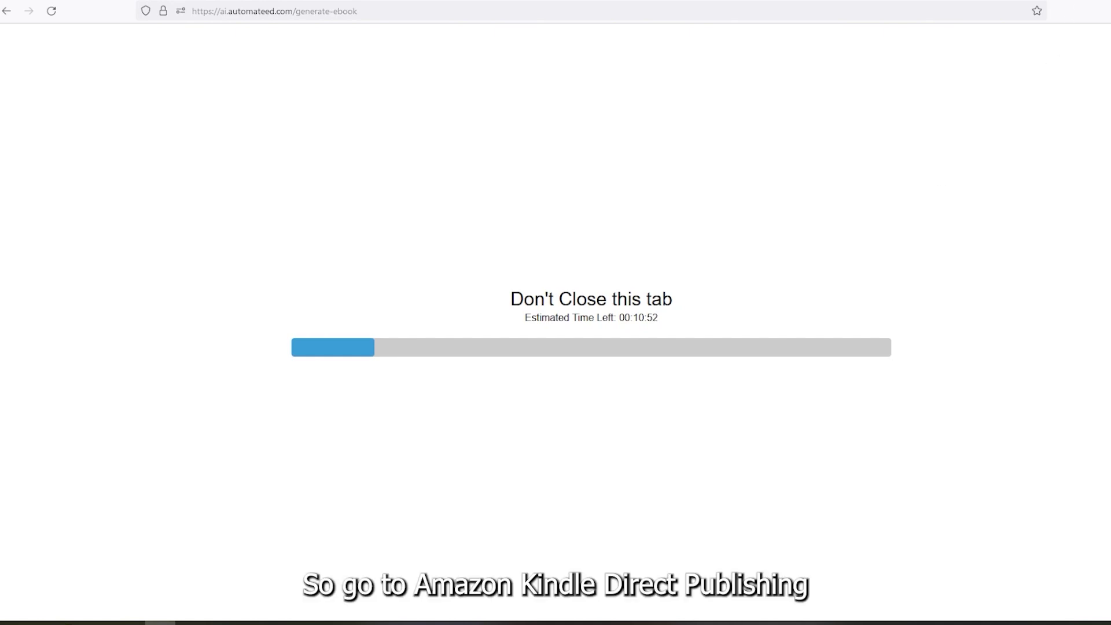
# Search the web for 'amazon kdp' in a new tab
pyautogui.hotkey('ctrl', 't')
pyautogui.write('amazon k')
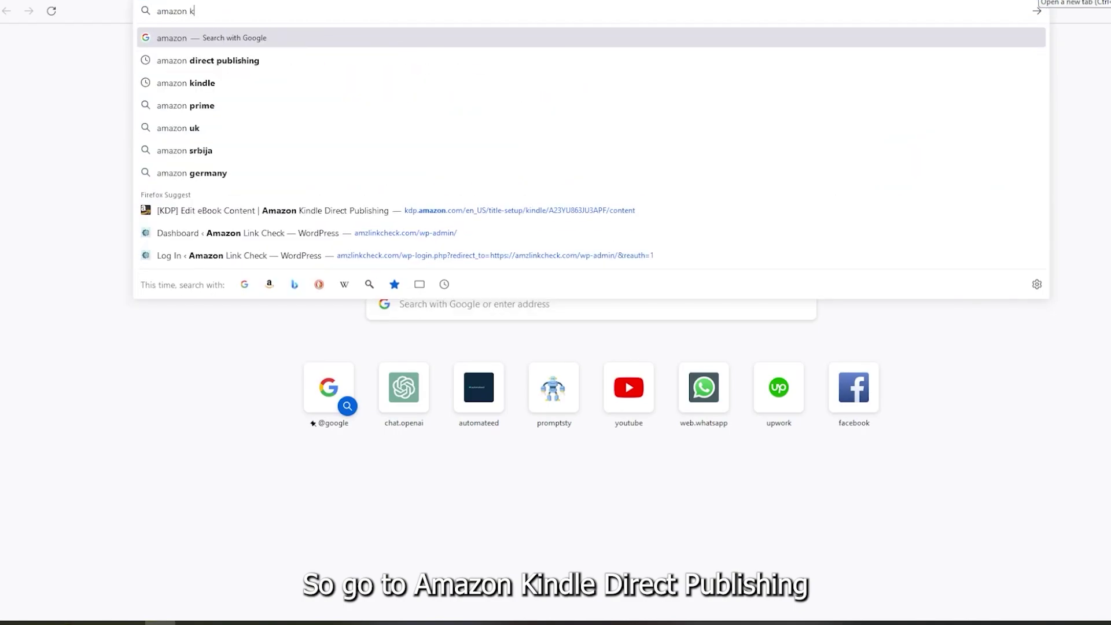
pyautogui.write('dp')
pyautogui.press('Return')
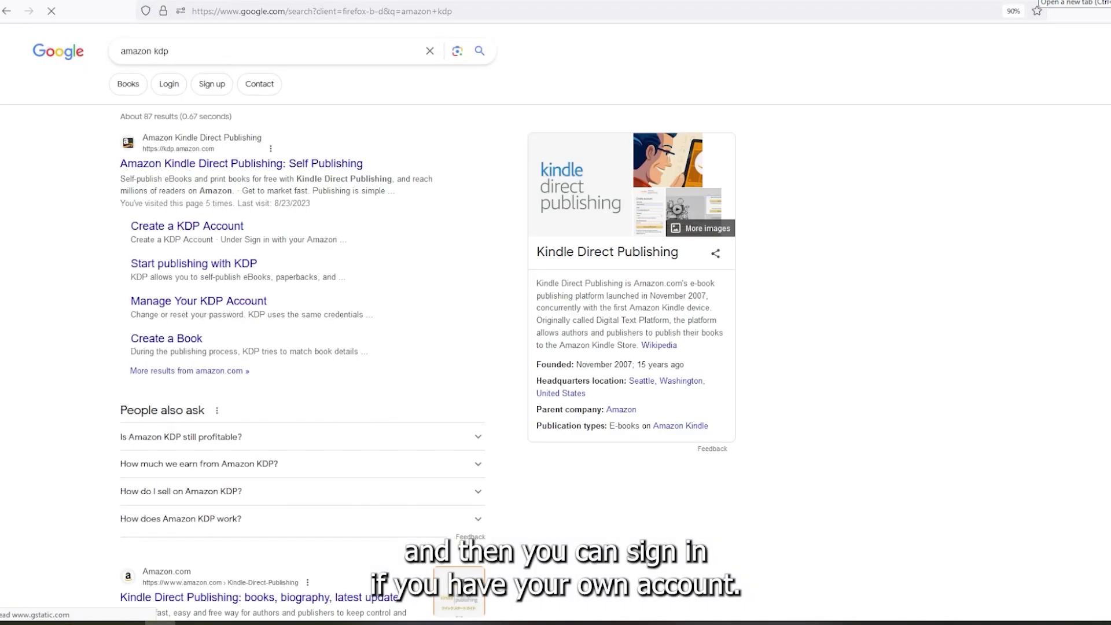
# Open Kindle Direct Publishing and sign in to reach the Bookshelf
pyautogui.click(211, 167)
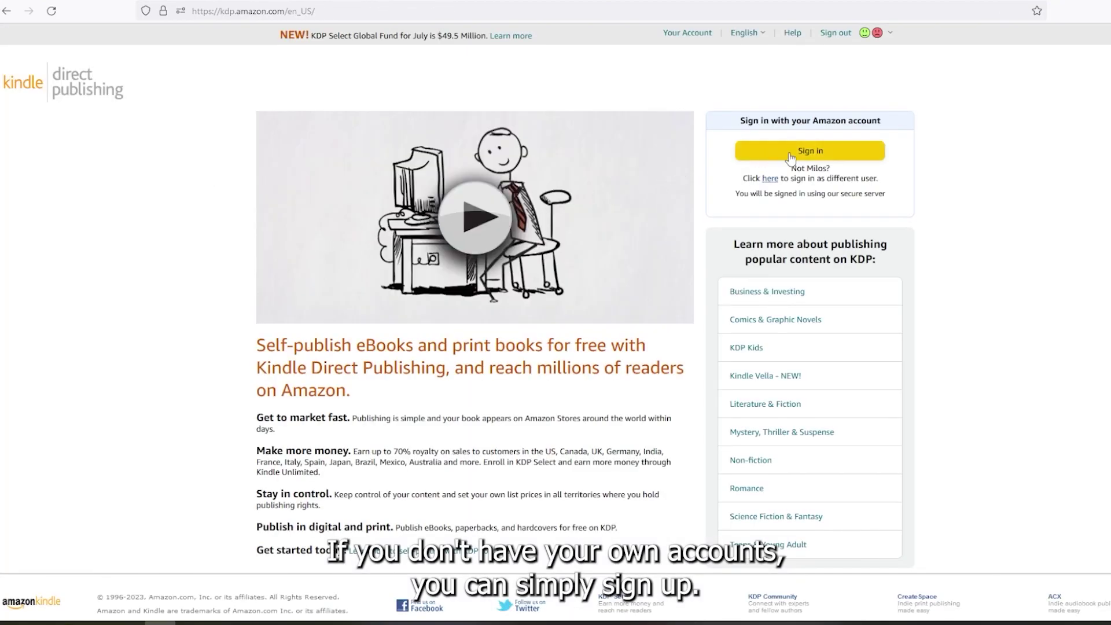
pyautogui.click(775, 181)
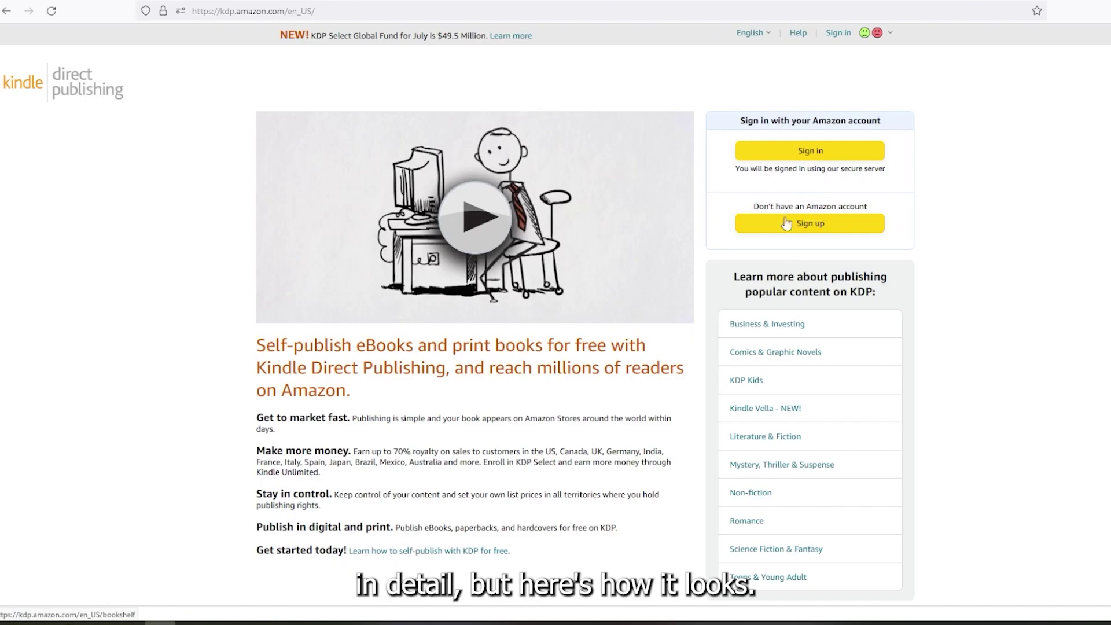
pyautogui.click(809, 229)
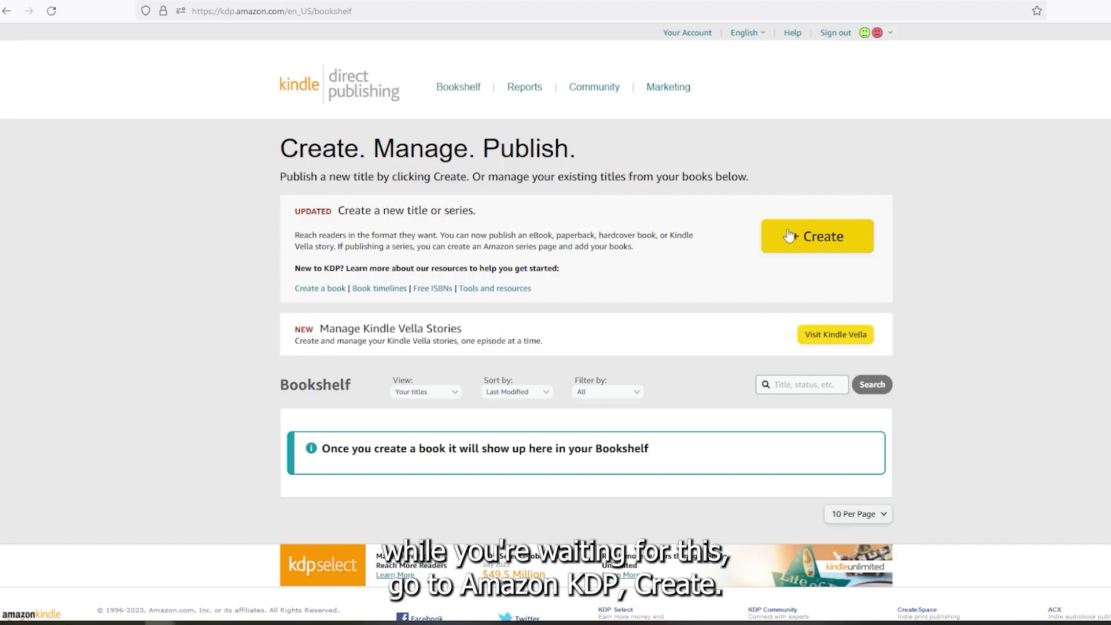
# Start a new Kindle eBook title
pyautogui.click(789, 235)
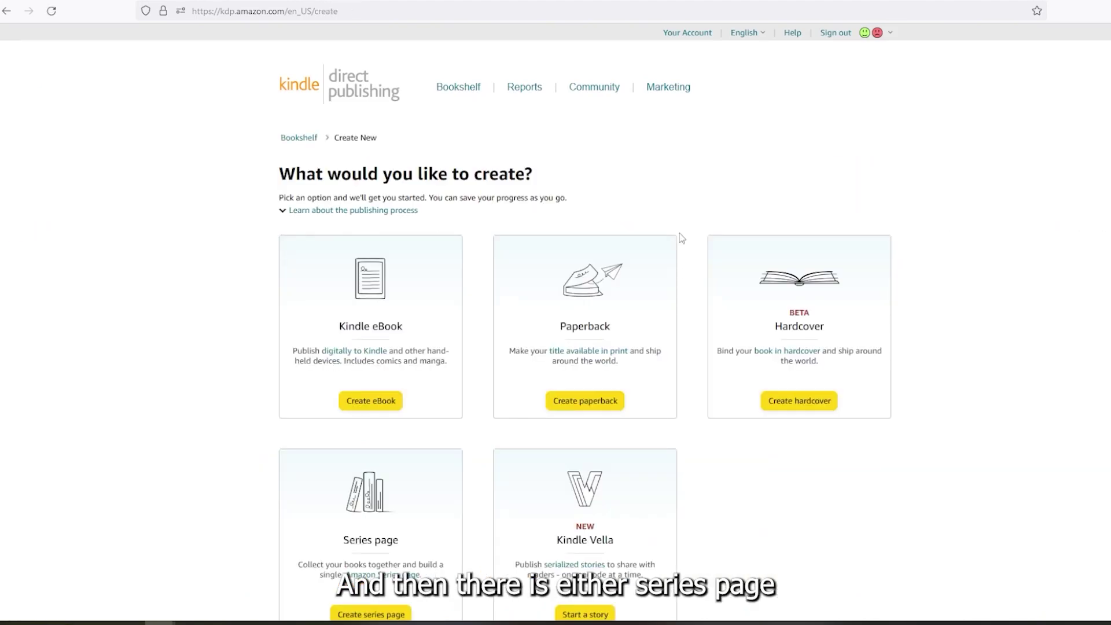
pyautogui.scroll(-3, 358, 272)
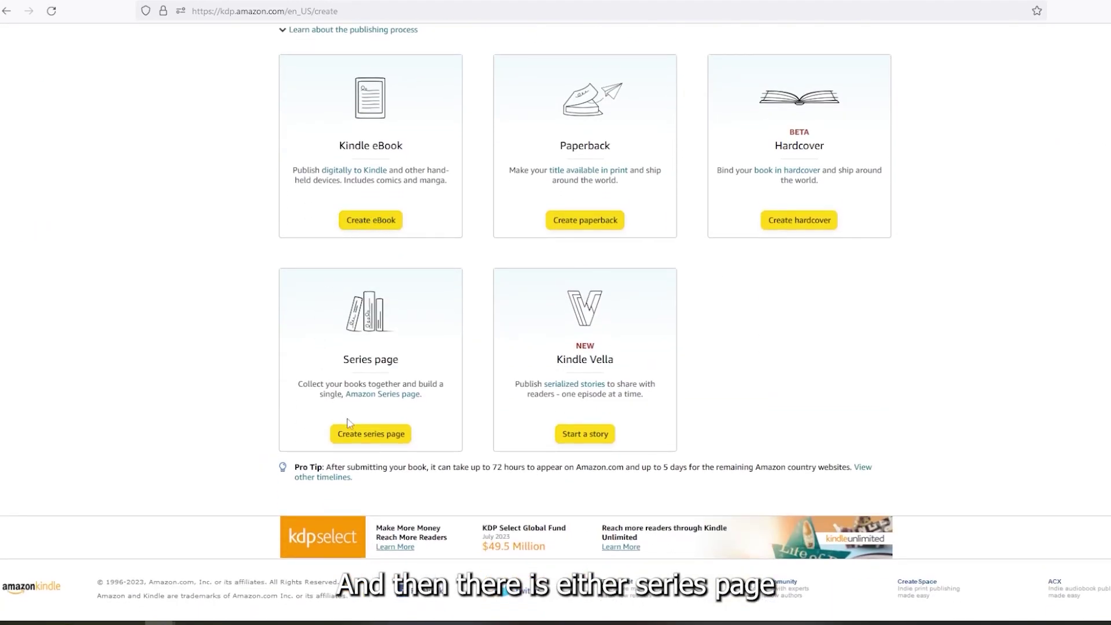
pyautogui.click(368, 220)
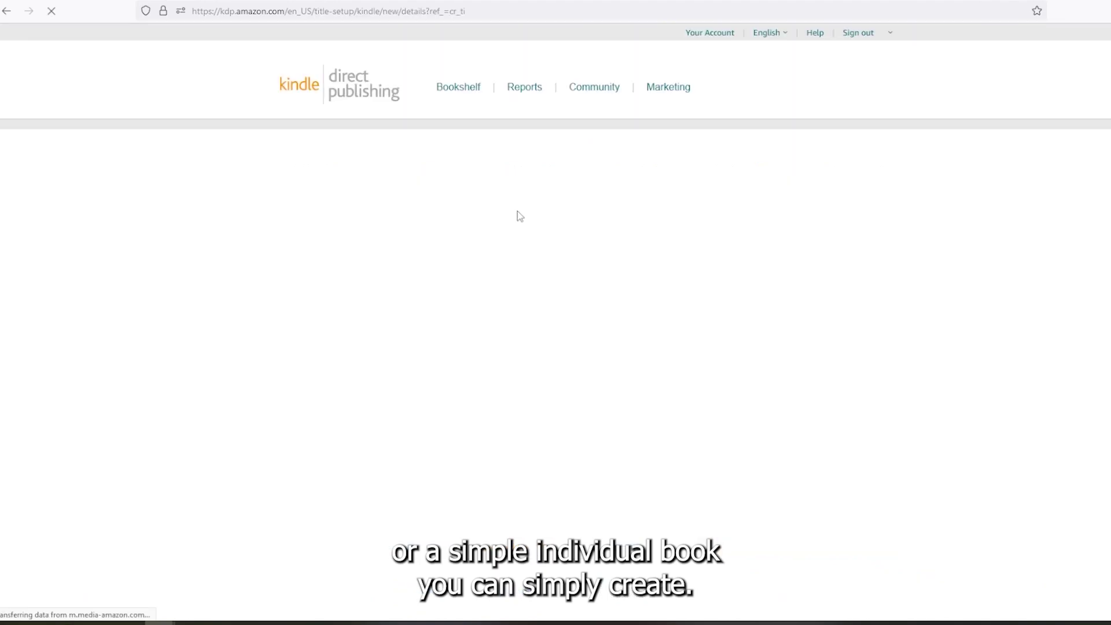
pyautogui.scroll(-3, 415, 290)
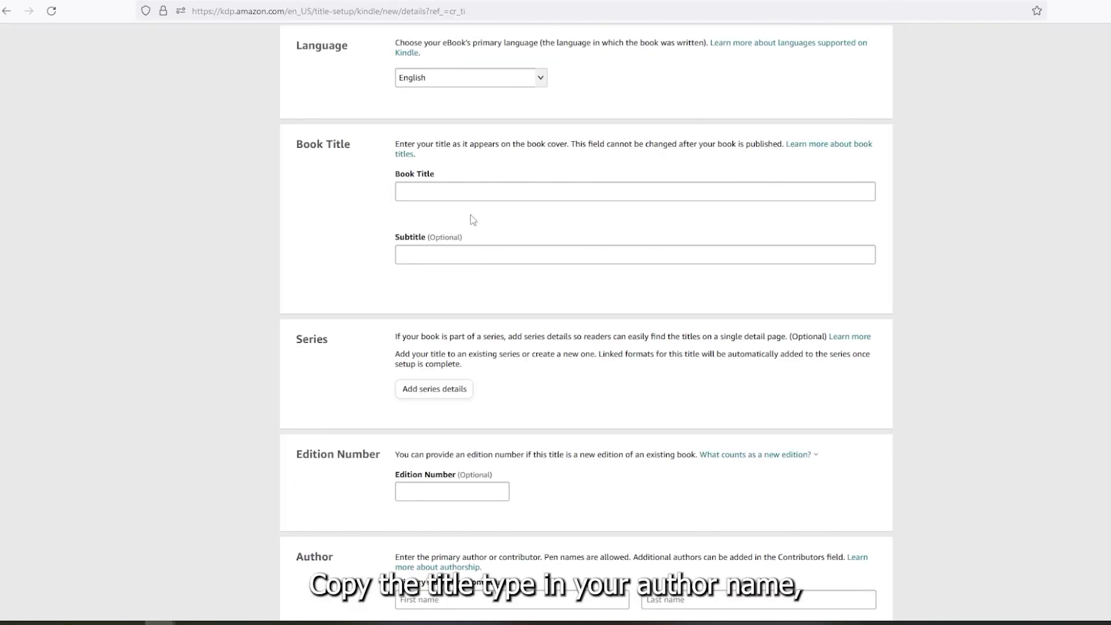
# Paste the copied book title into Book Title
pyautogui.click(471, 192)
pyautogui.write('Corgi: Taming The Wild Side Of Your Corgi')
pyautogui.scroll(-1, 463, 312)
pyautogui.scroll(-2, 440, 332)
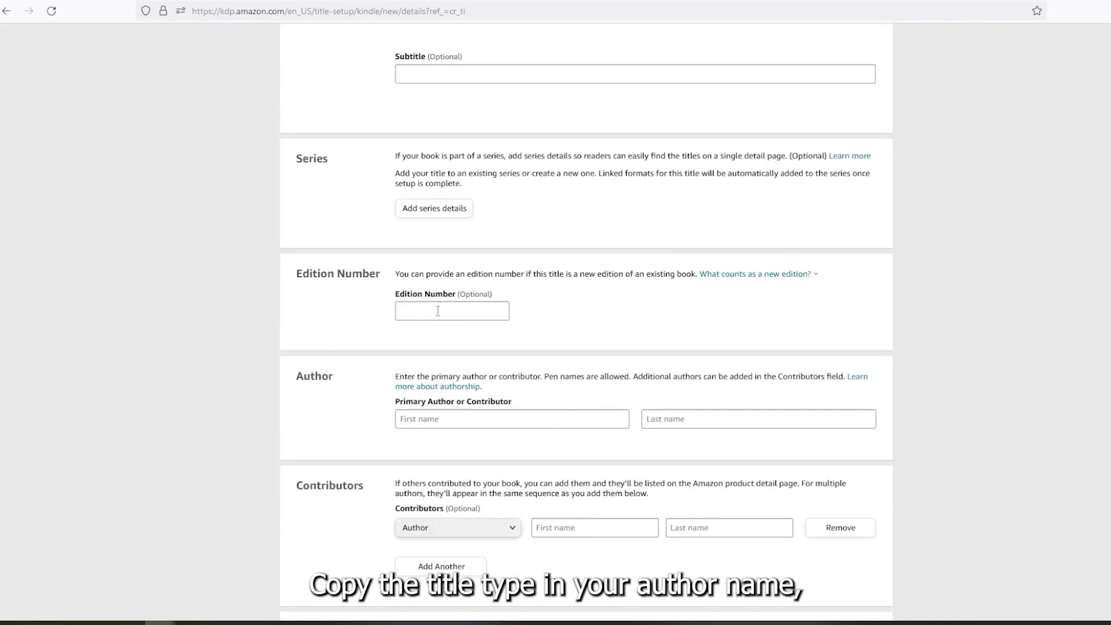
# Enter the primary author's first and last name
pyautogui.click(437, 419)
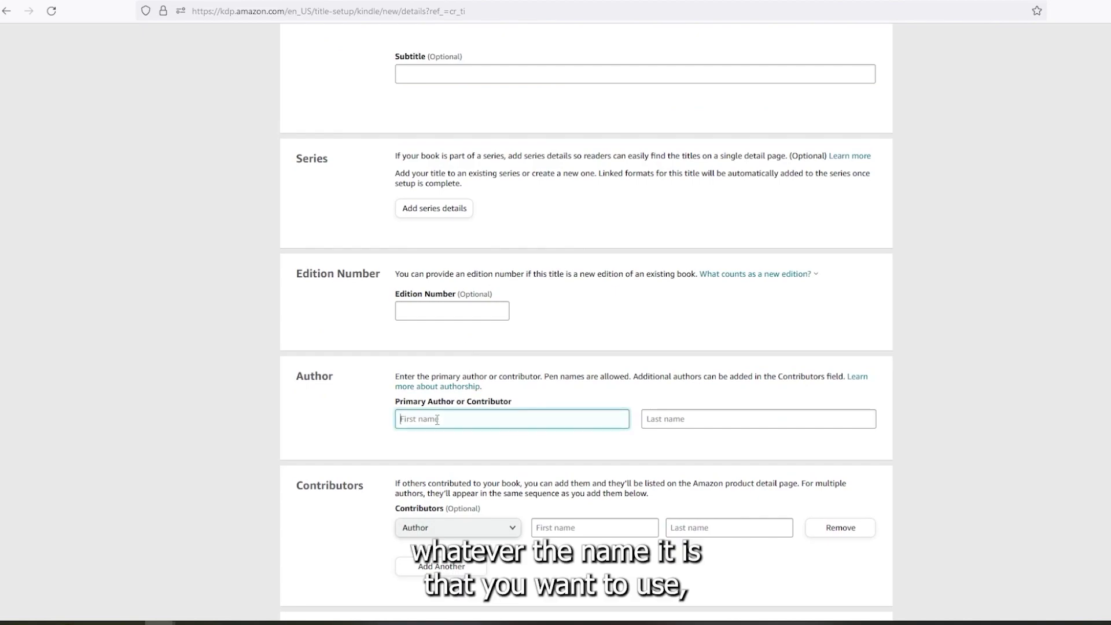
pyautogui.write('Mell')
pyautogui.press('Tab')
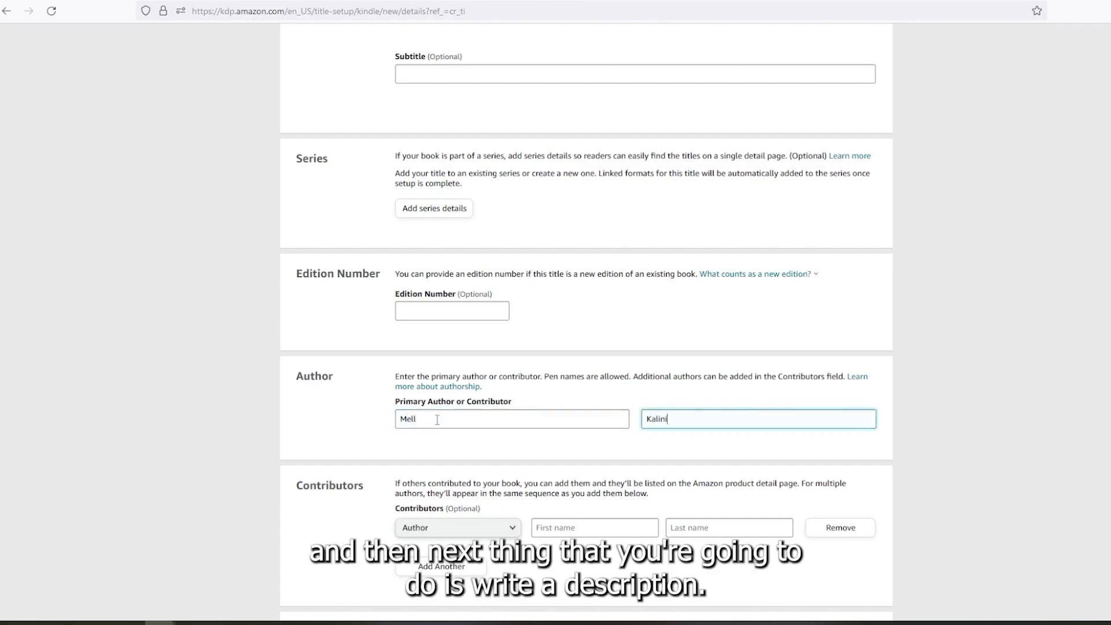
pyautogui.scroll(-3, 446, 427)
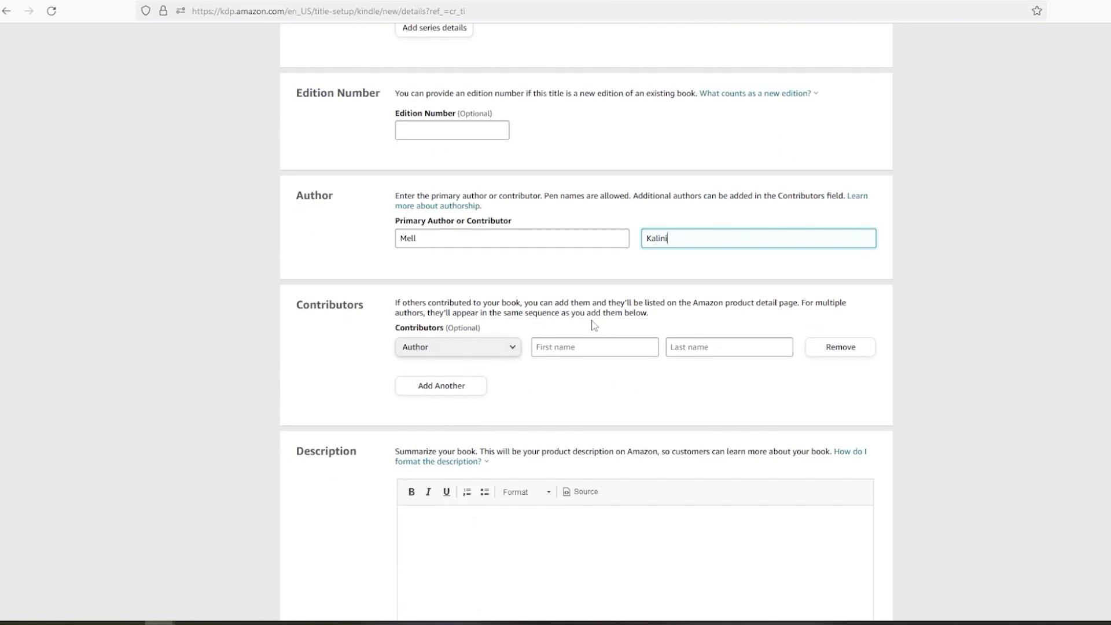
pyautogui.scroll(-3, 593, 324)
pyautogui.click(463, 355)
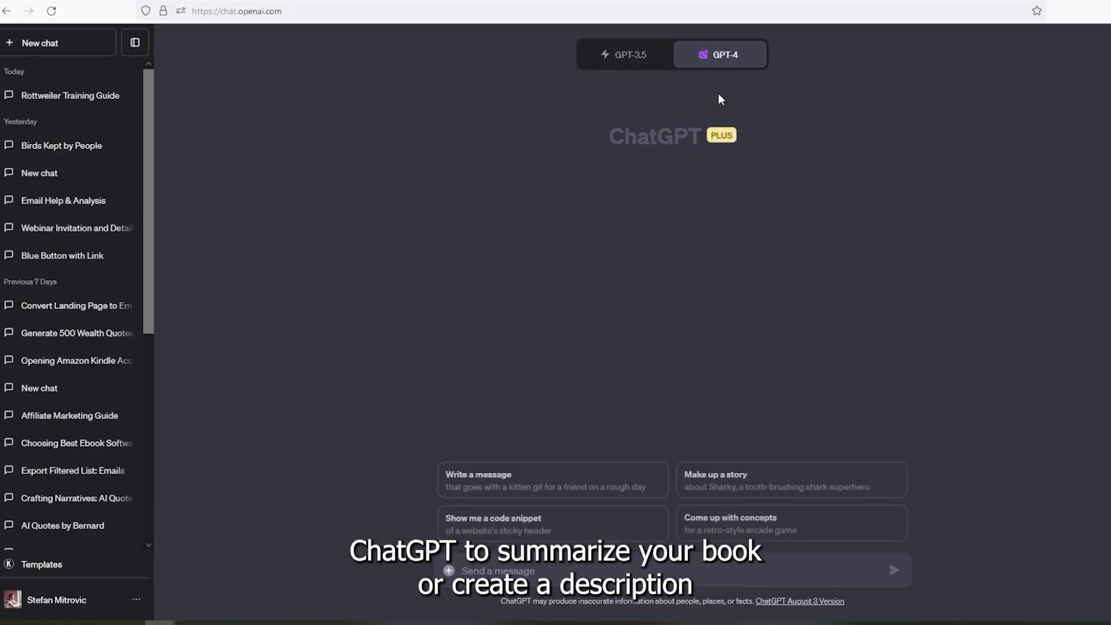
# Write the prompt 'Create a summary of this book. Here's the outline:' and select the PDF's table of contents
pyautogui.write('Su')
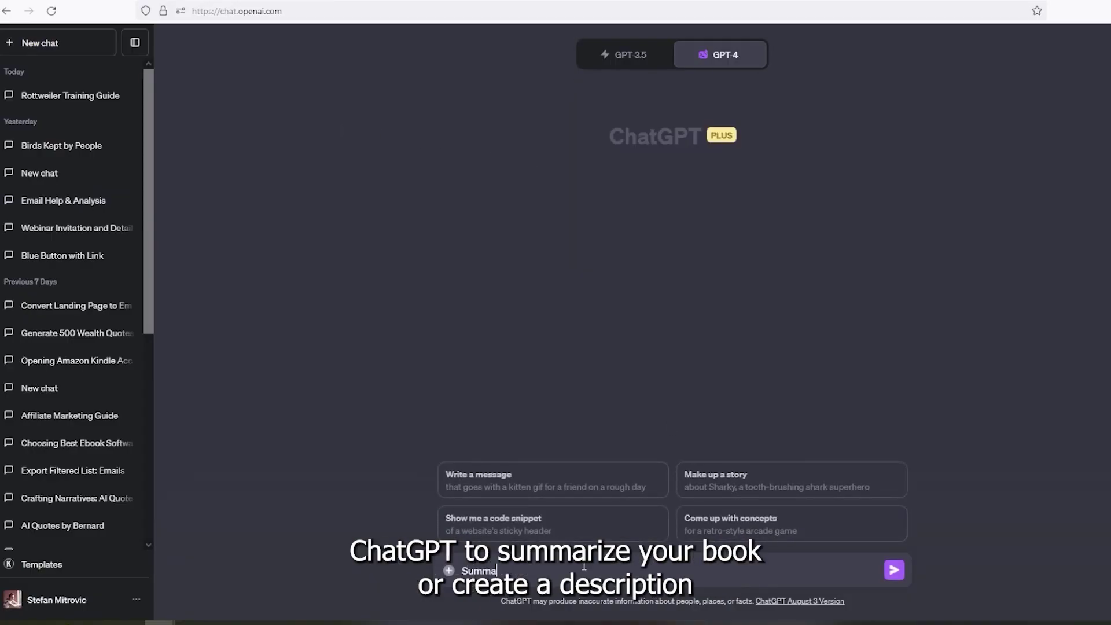
pyautogui.write('mm')
pyautogui.press('BackSpace')
pyautogui.press('BackSpace')
pyautogui.press('BackSpace')
pyautogui.press('BackSpace')
pyautogui.write('Create a summa')
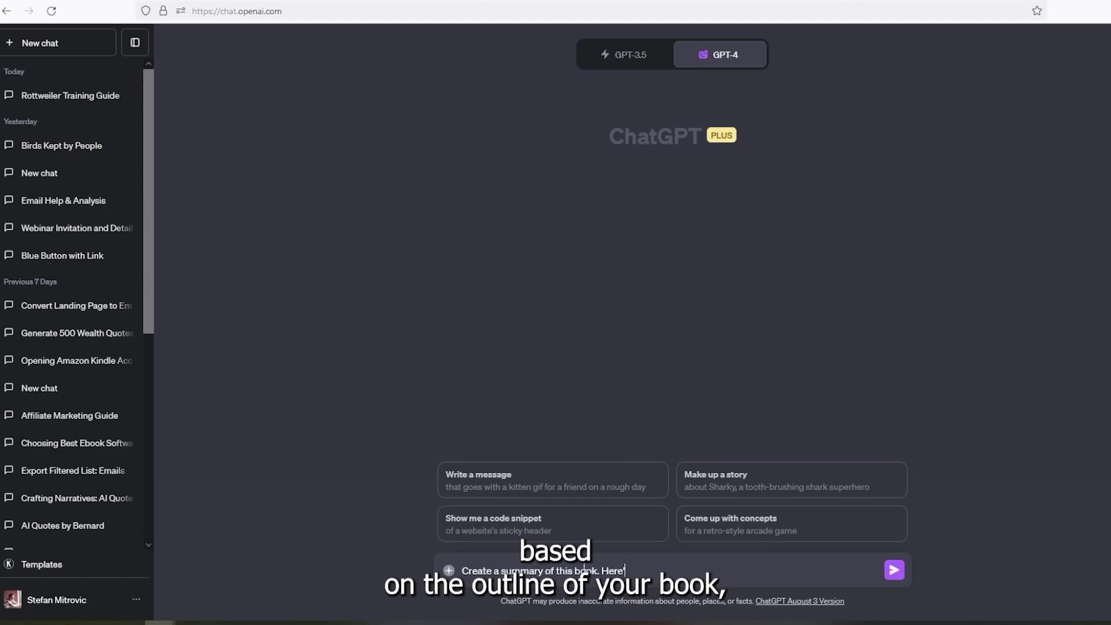
pyautogui.write('utl')
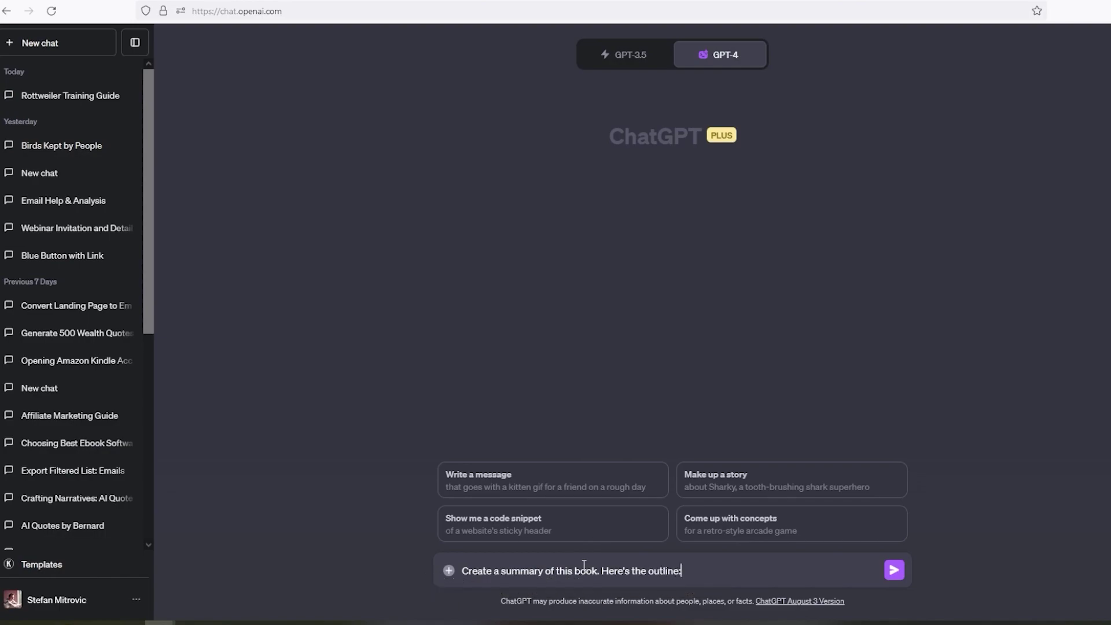
pyautogui.write('ine:')
pyautogui.hotkey('shift', 'Return')
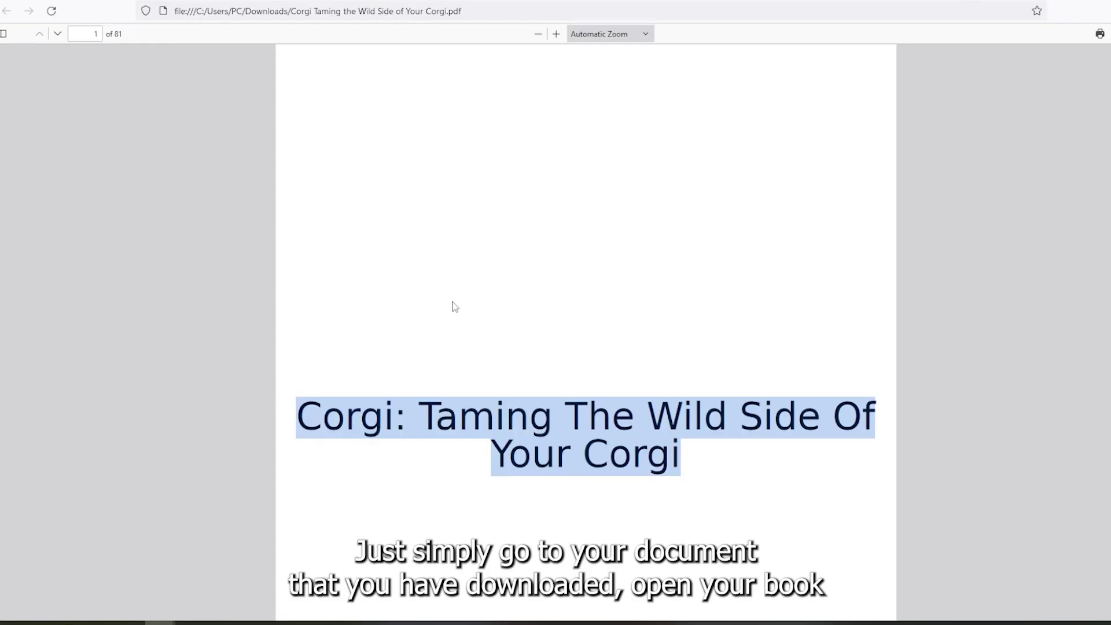
pyautogui.scroll(-10, 452, 305)
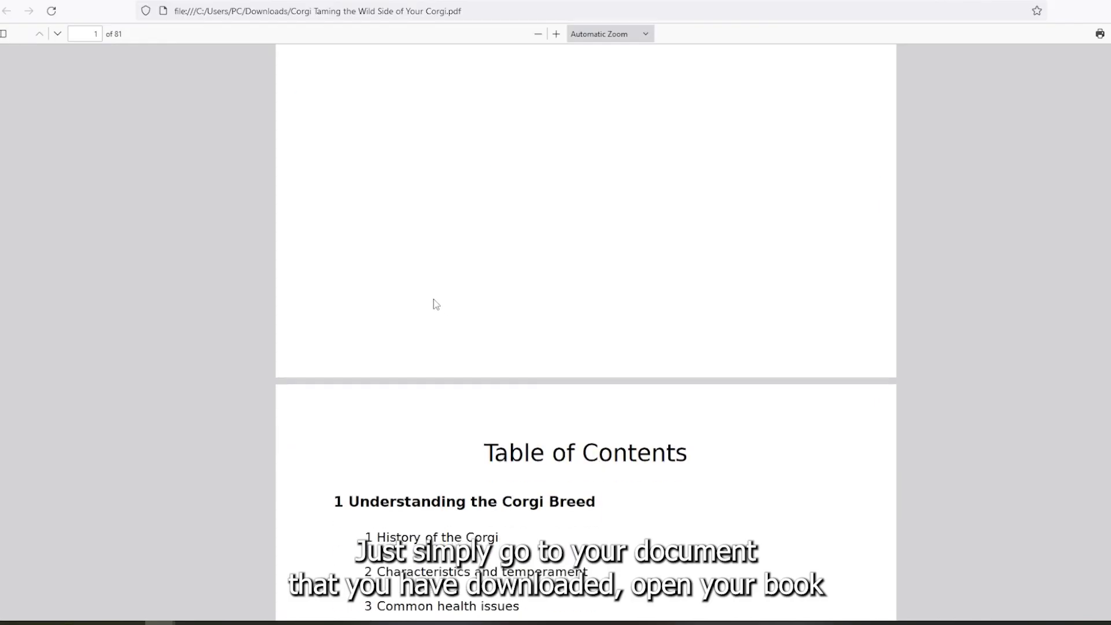
pyautogui.scroll(-20, 590, 287)
pyautogui.moveTo(489, 96)
pyautogui.mouseDown()
pyautogui.moveTo(664, 397)
pyautogui.moveTo(571, 349)
pyautogui.moveTo(575, 263)
pyautogui.mouseUp()
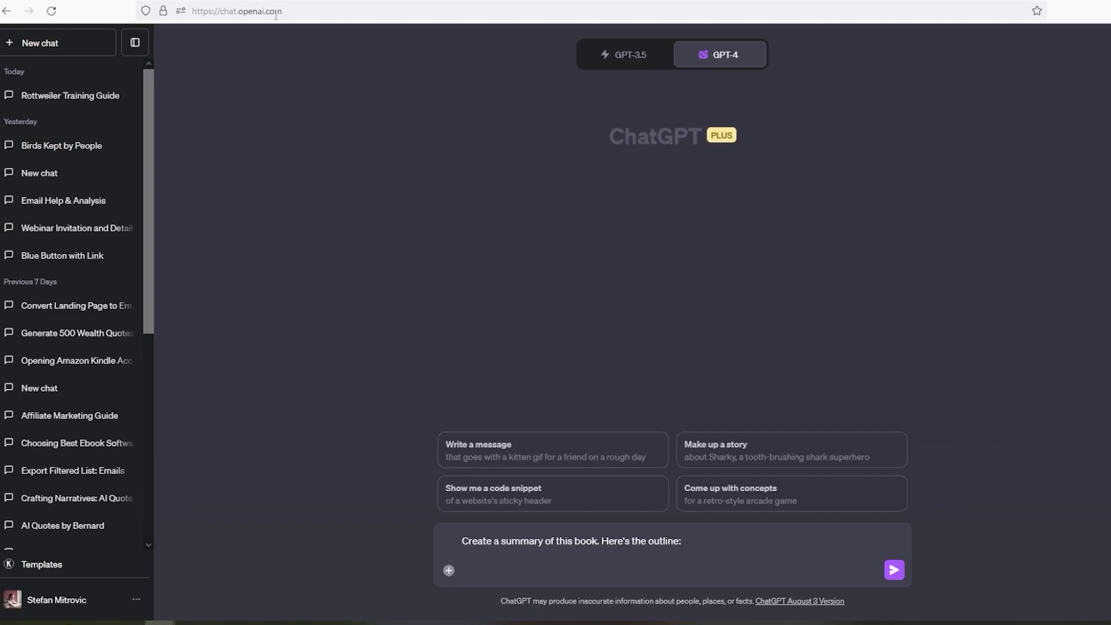
# Paste the outline into the prompt and send the summary request
pyautogui.hotkey('ctrl', 'v')
pyautogui.press('Return')
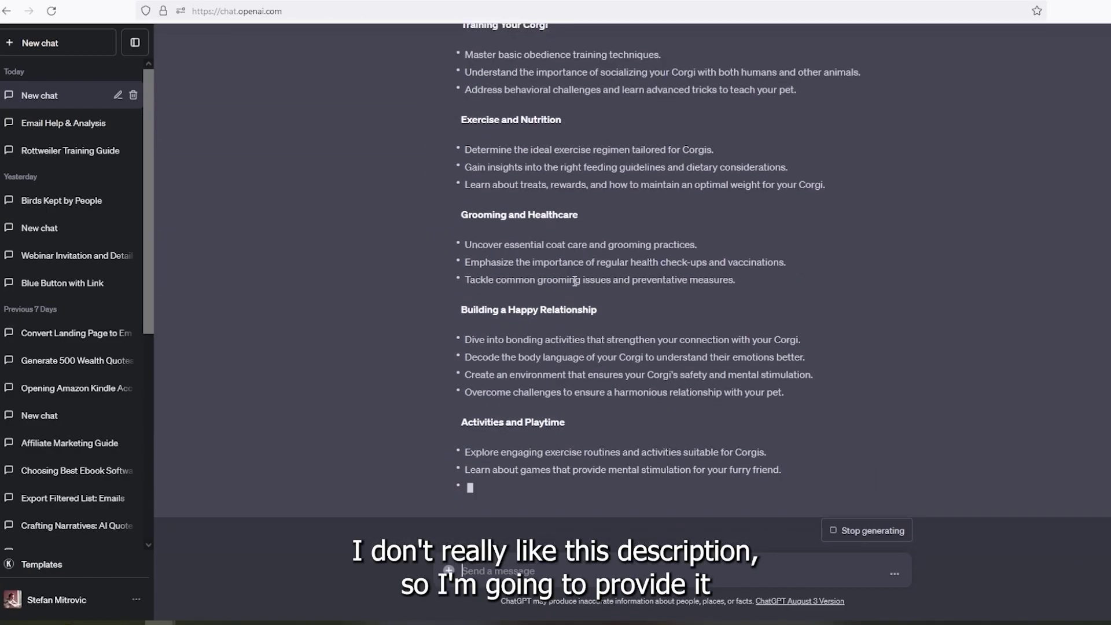
pyautogui.scroll(6, 578, 277)
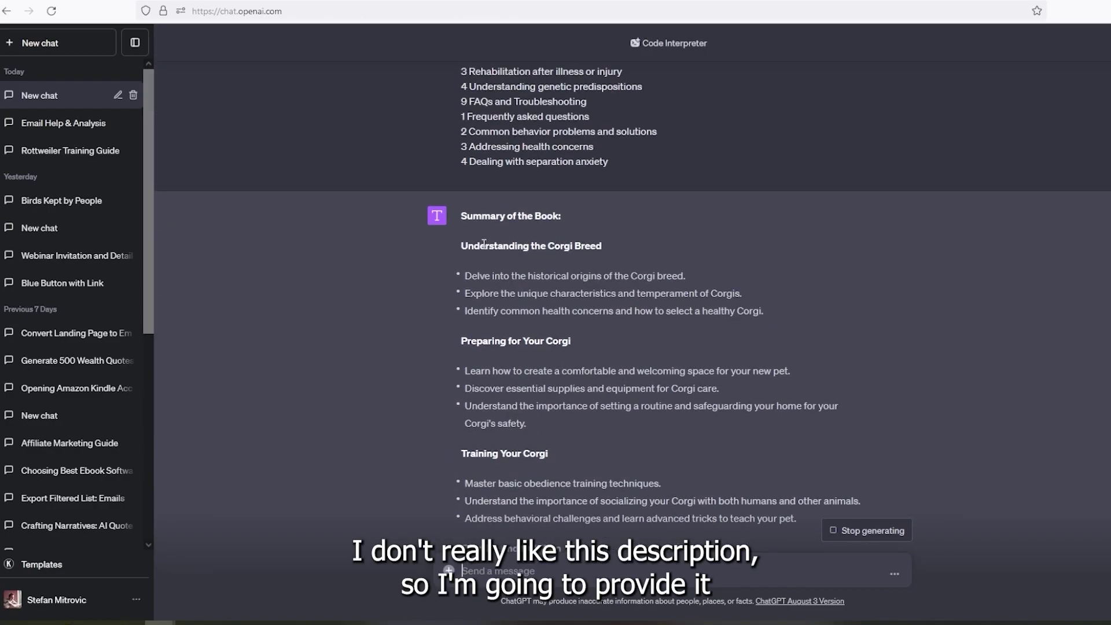
pyautogui.scroll(-10, 483, 243)
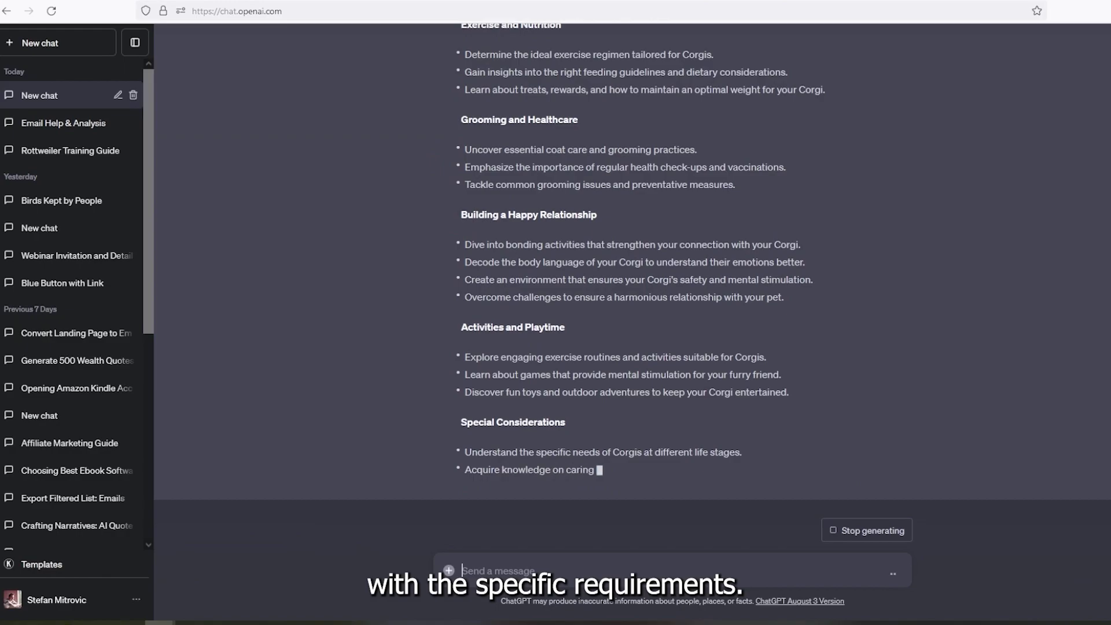
# Copy Amazon's 'Summarize your book' description prompt from the KDP Description section
pyautogui.hotkey('ctrl', 'Tab')
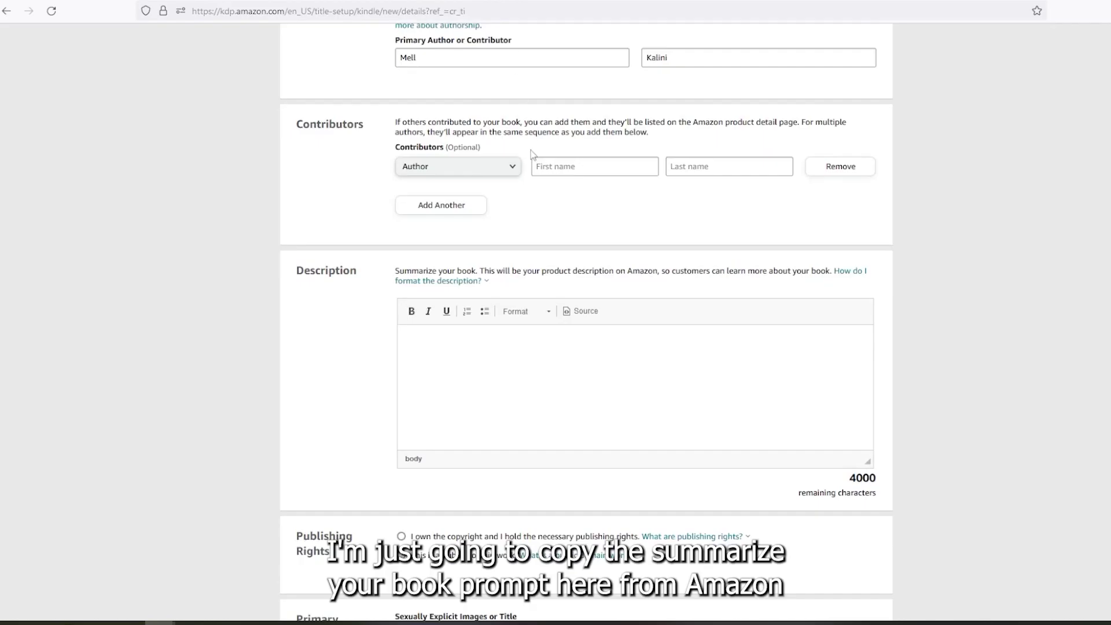
pyautogui.tripleClick(532, 268)
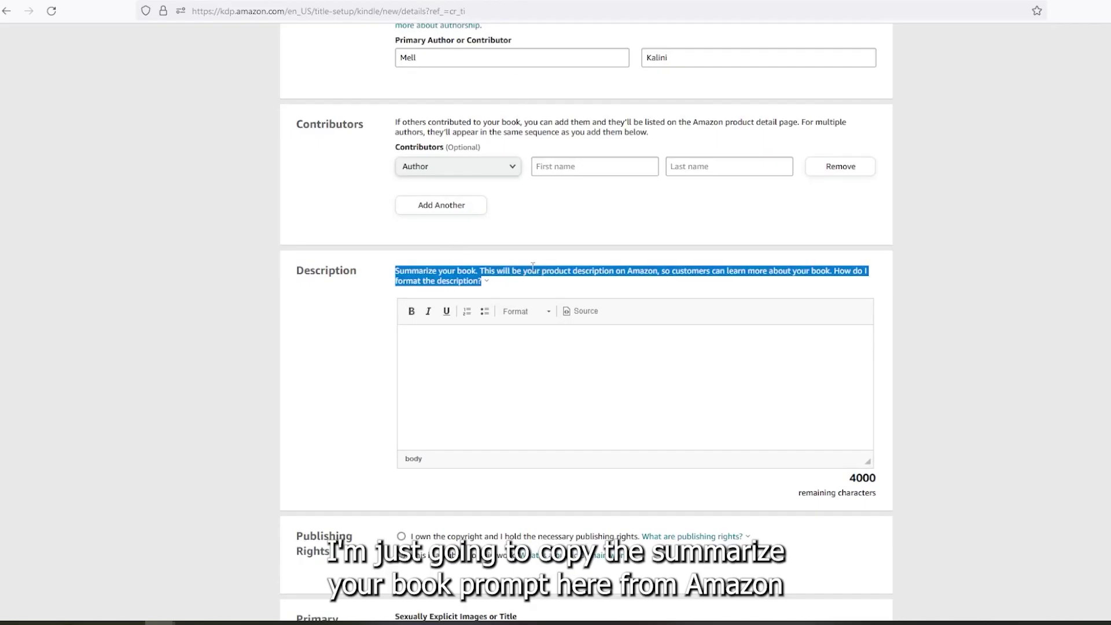
pyautogui.hotkey('ctrl', 'c')
pyautogui.hotkey('ctrl', 'shift', 'Tab')
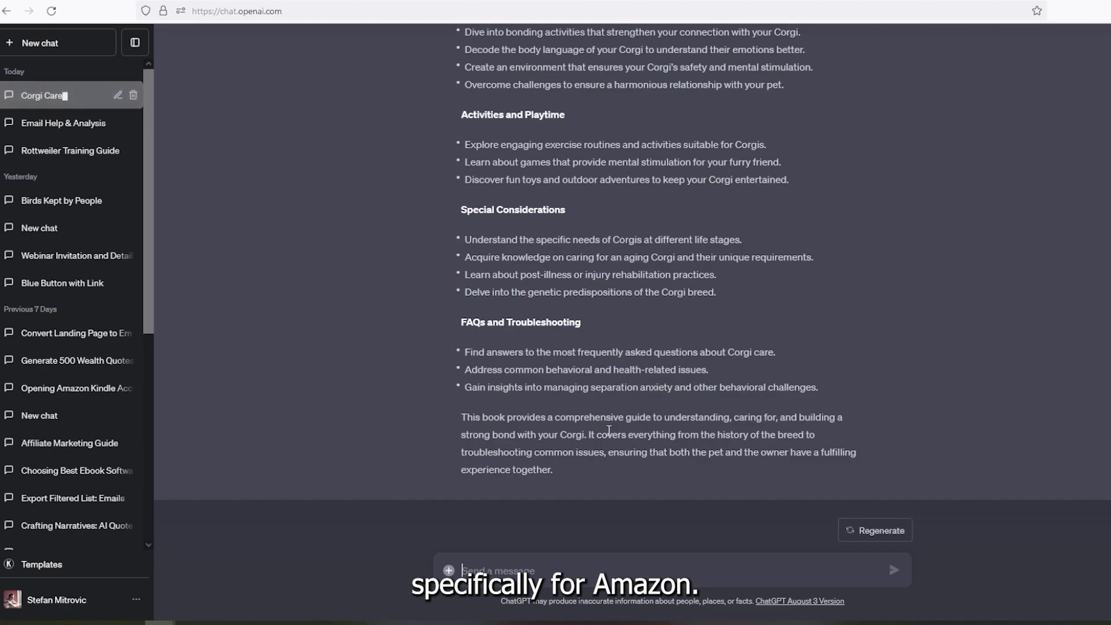
# Ask ChatGPT with Amazon's prompt and select the generated 'The Ultimate Corgi Care Guide' description
pyautogui.hotkey('ctrl', 'v')
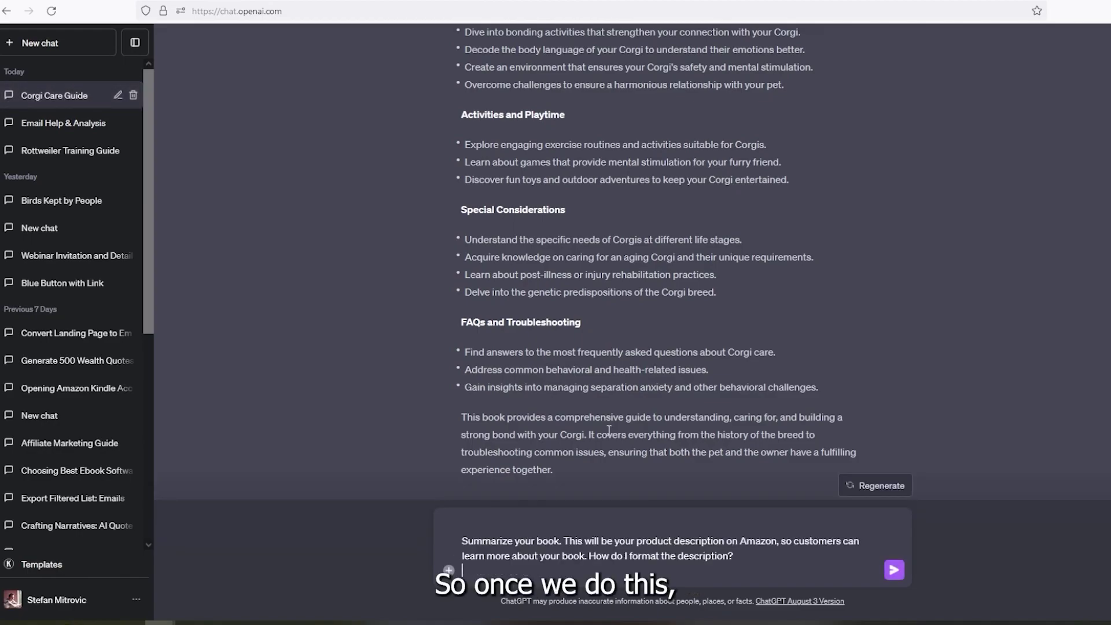
pyautogui.press('Return')
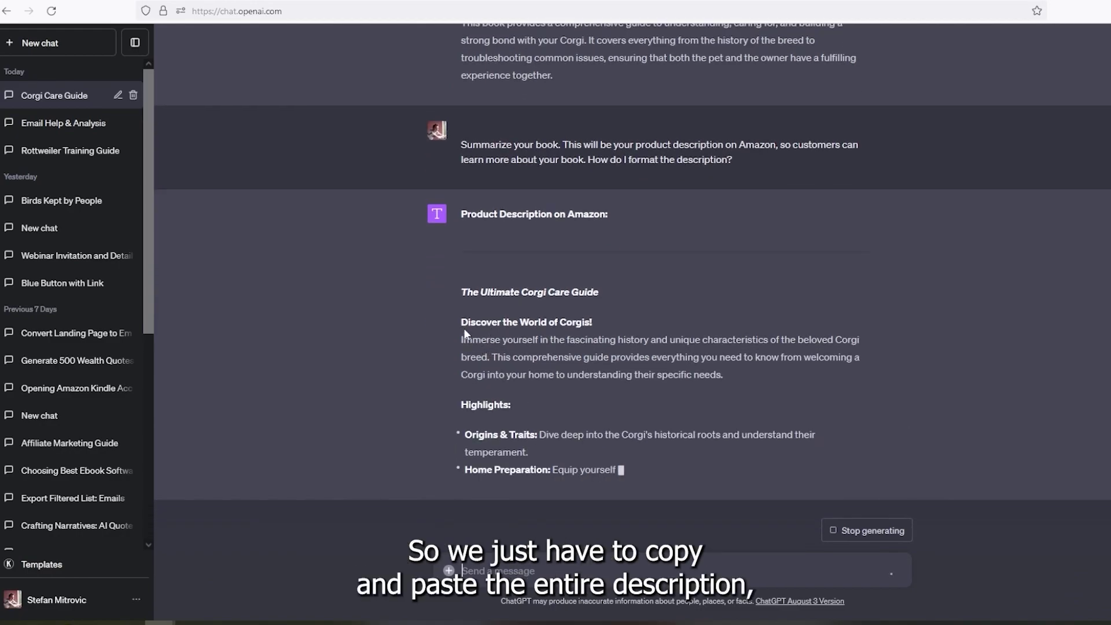
pyautogui.moveTo(459, 322)
pyautogui.mouseDown()
pyautogui.moveTo(480, 342)
pyautogui.moveTo(578, 340)
pyautogui.moveTo(567, 370)
pyautogui.moveTo(681, 461)
pyautogui.moveTo(665, 323)
pyautogui.moveTo(630, 282)
pyautogui.mouseUp()
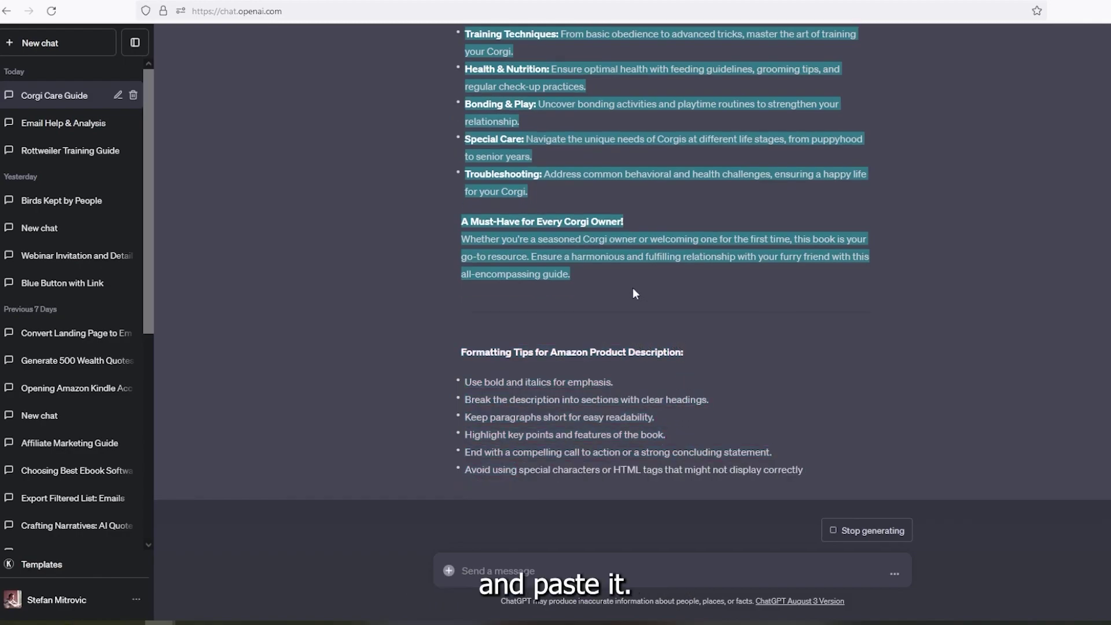
pyautogui.scroll(8, 633, 287)
# Copy the ChatGPT description and paste it into the KDP Description box
pyautogui.hotkey('ctrl', 'c')
pyautogui.hotkey('ctrl', 'Tab')
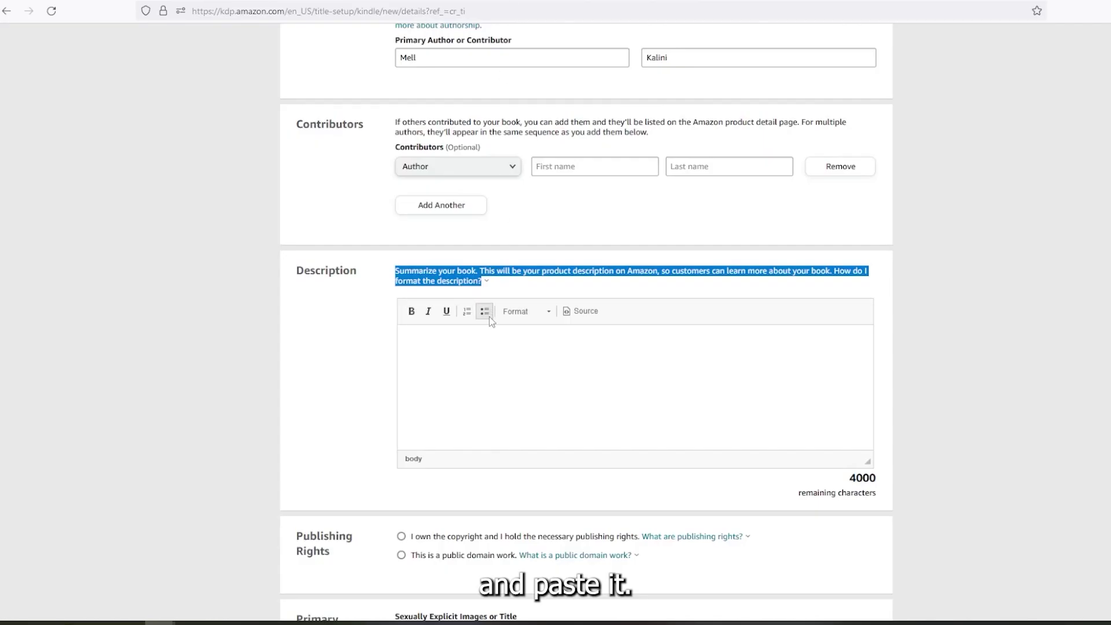
pyautogui.hotkey('ctrl', 'v')
pyautogui.scroll(-3, 914, 415)
pyautogui.scroll(-5, 899, 390)
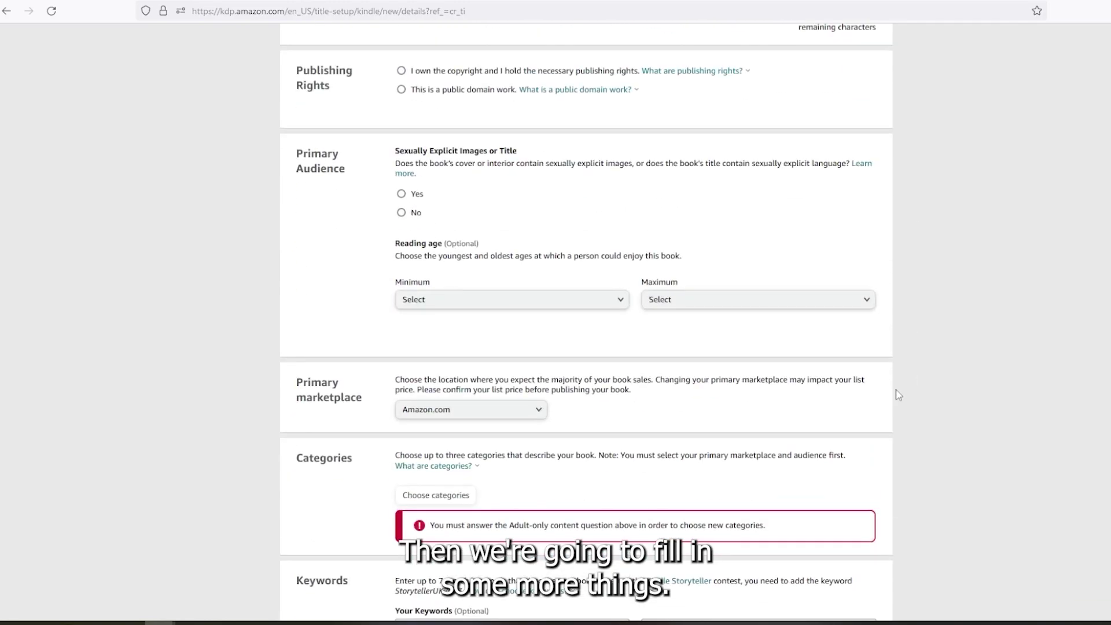
pyautogui.scroll(2, 874, 375)
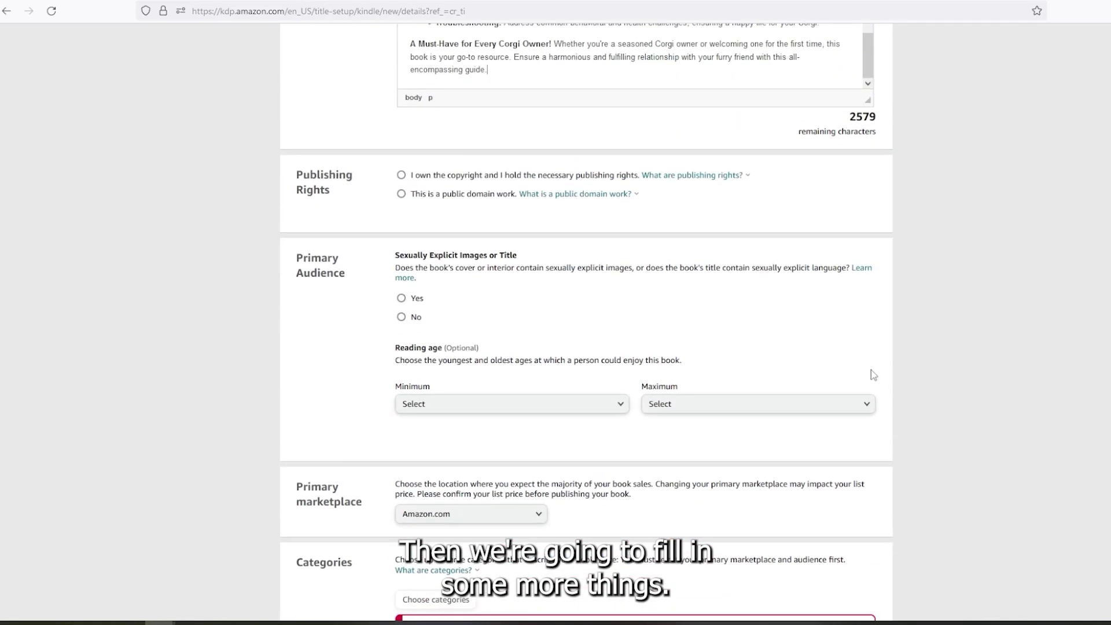
# Declare own-copyright publishing rights and answer No to sexually explicit content
pyautogui.click(403, 176)
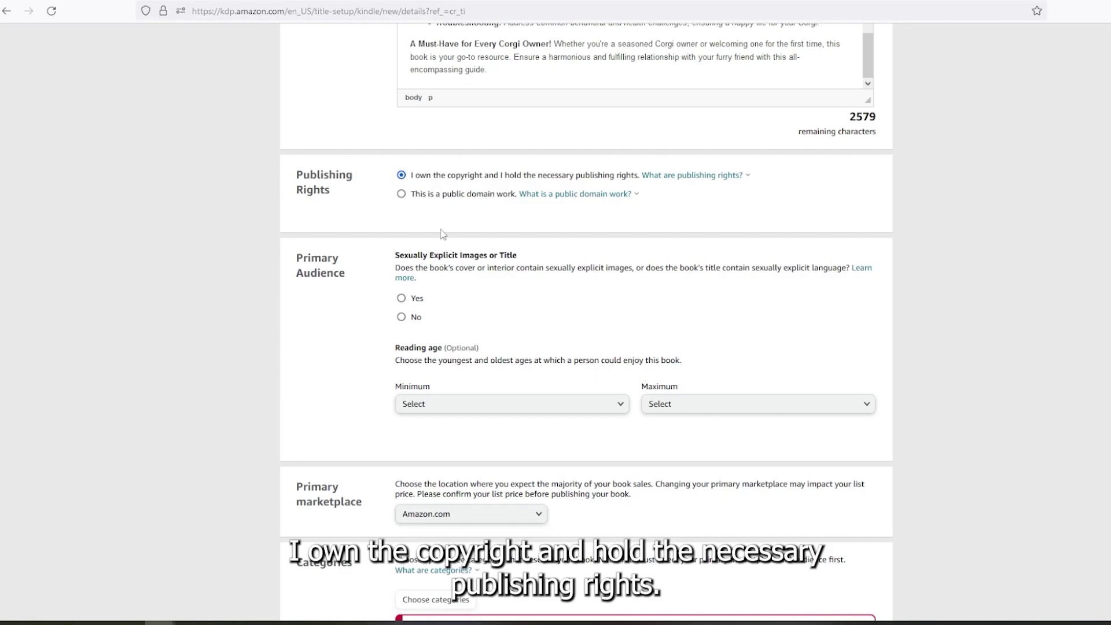
pyautogui.scroll(-3, 445, 250)
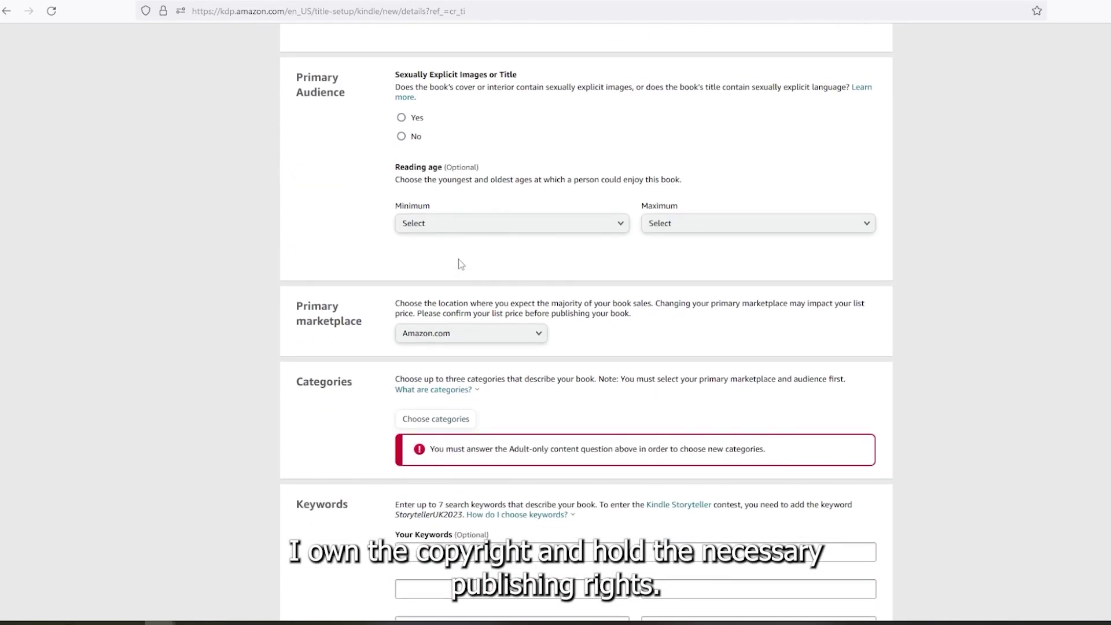
pyautogui.click(415, 143)
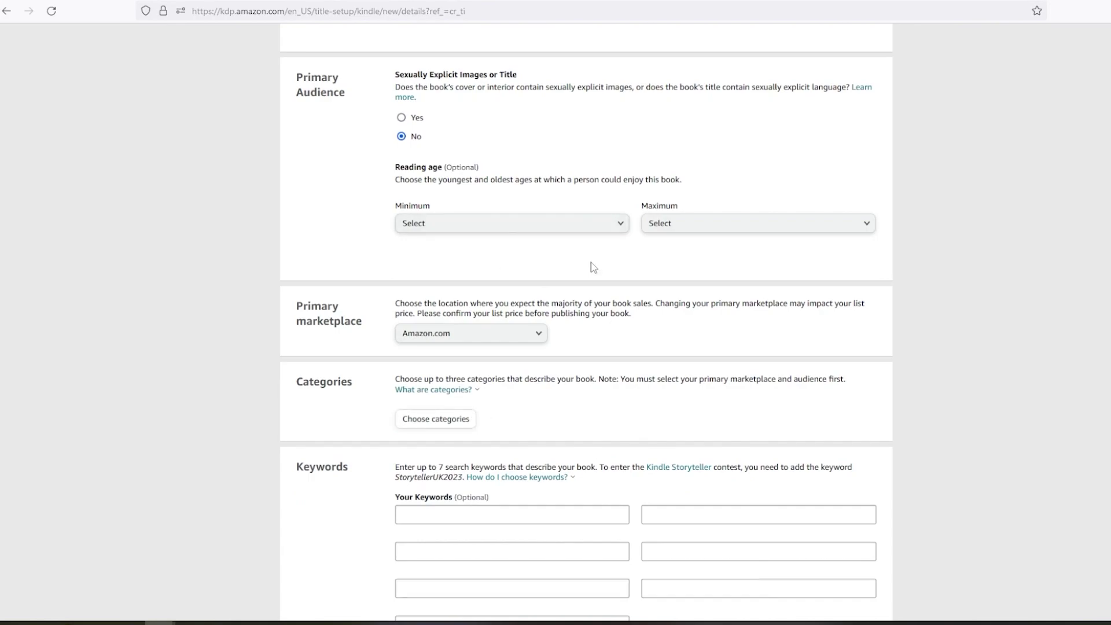
pyautogui.scroll(-3, 573, 257)
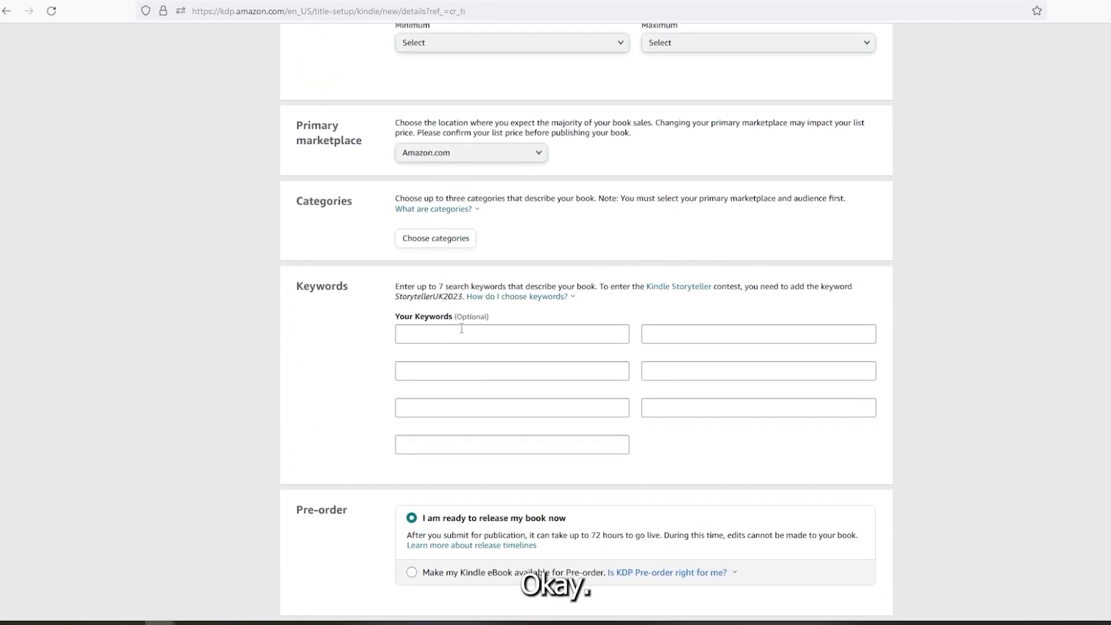
# Ask ChatGPT: 'Now give me some corgi related keywords that I can use'
pyautogui.hotkey('ctrl', 'Tab')
pyautogui.scroll(-8, 518, 561)
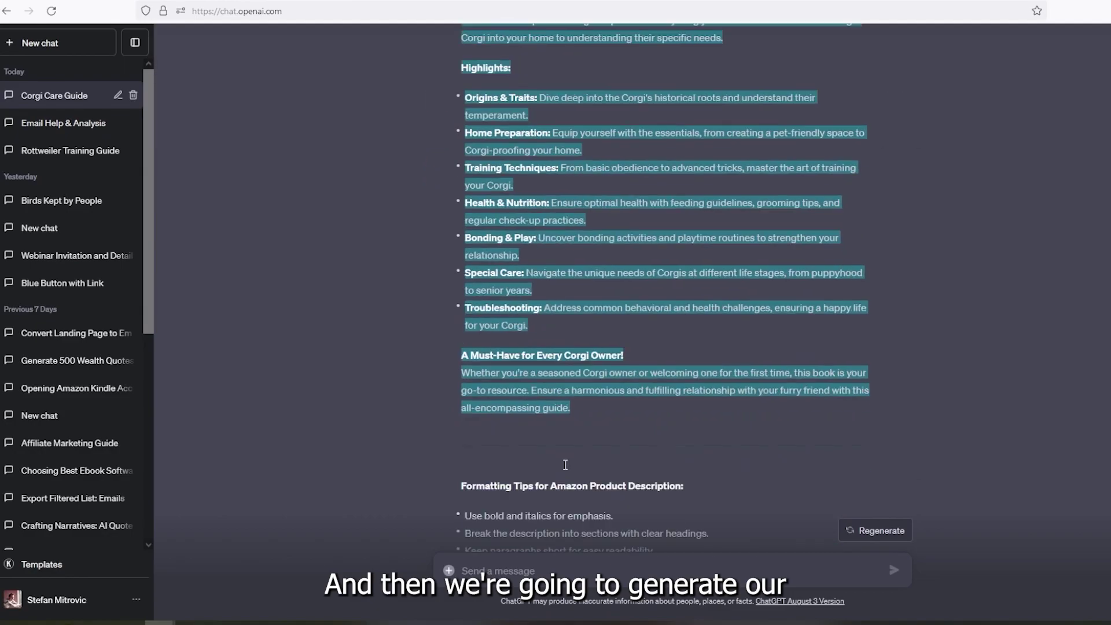
pyautogui.write('Now g')
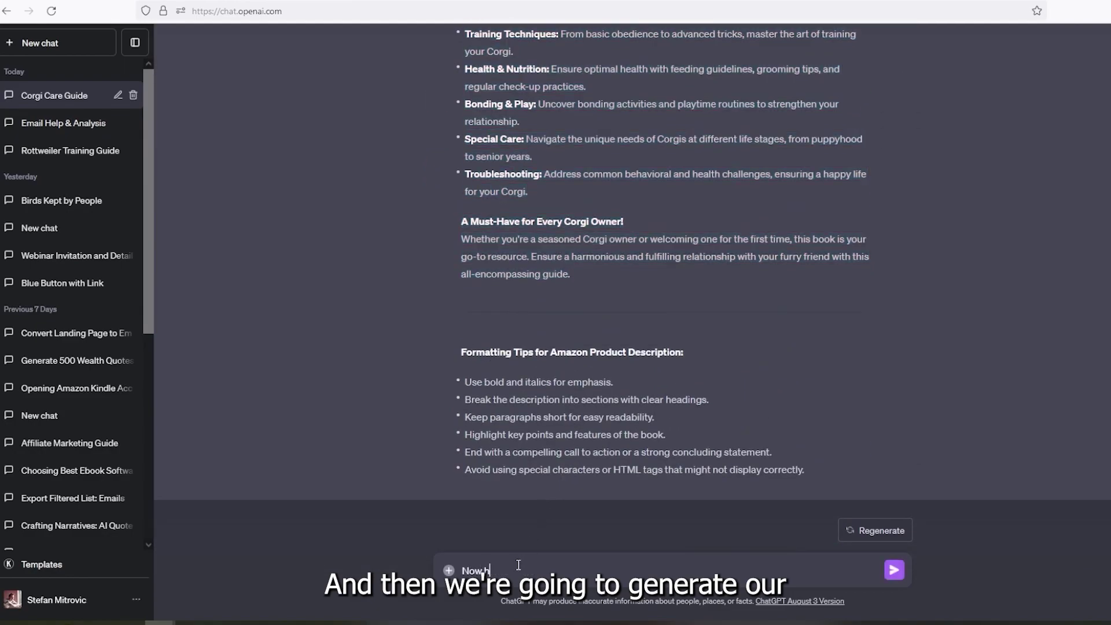
pyautogui.write('ive me some co')
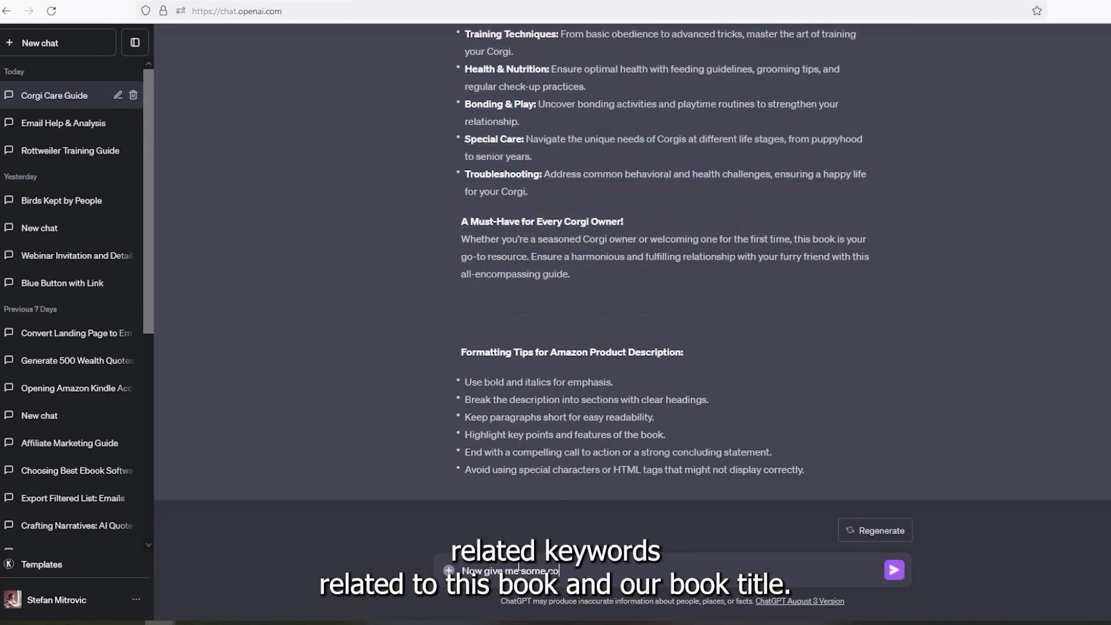
pyautogui.write('rgi related keywords that I c')
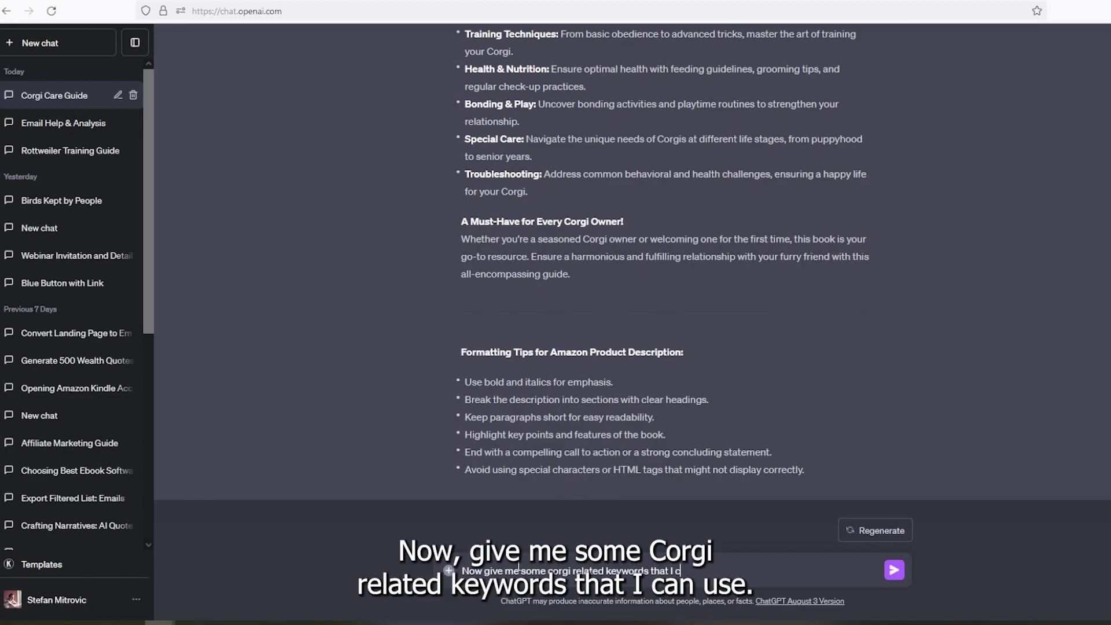
pyautogui.write('an use')
pyautogui.press('Return')
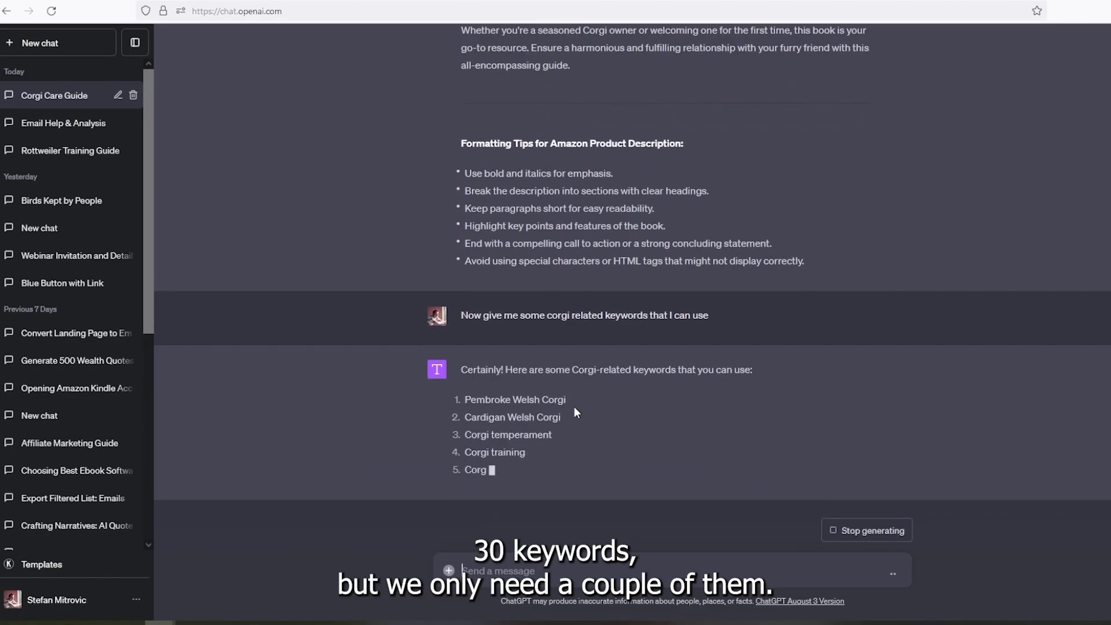
# Add Pembroke Welsh Corgi, Cardigan Welsh Corgi, Corgi training and Corgi temperament as keywords
pyautogui.doubleClick(524, 382)
pyautogui.tripleClick(524, 382)
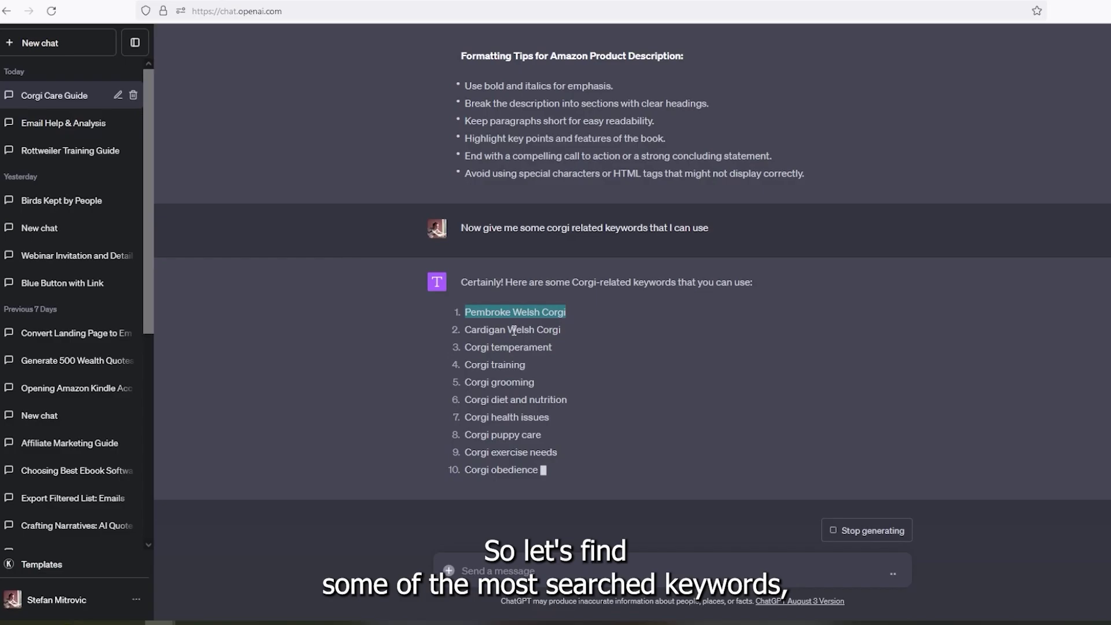
pyautogui.tripleClick(520, 311)
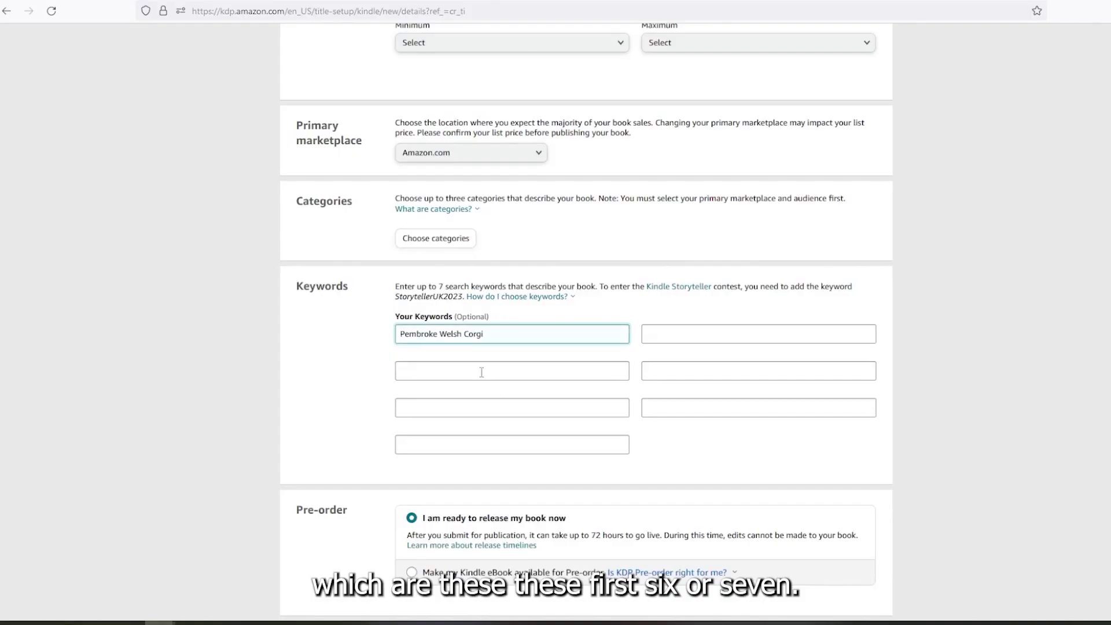
pyautogui.click(482, 372)
pyautogui.hotkey('ctrl', 'v')
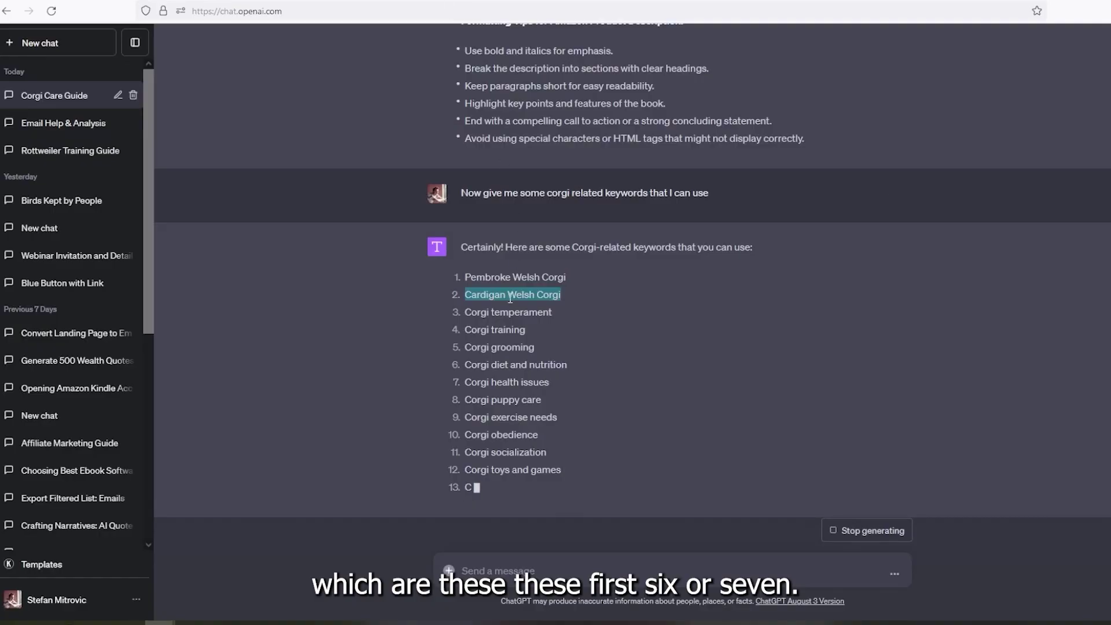
pyautogui.tripleClick(495, 307)
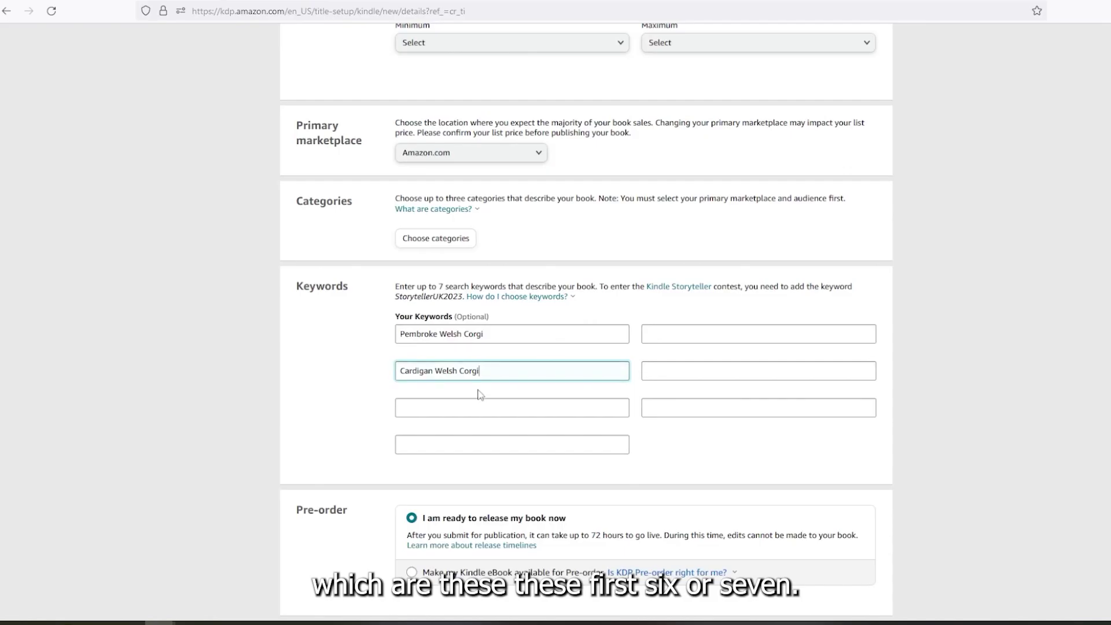
pyautogui.click(479, 408)
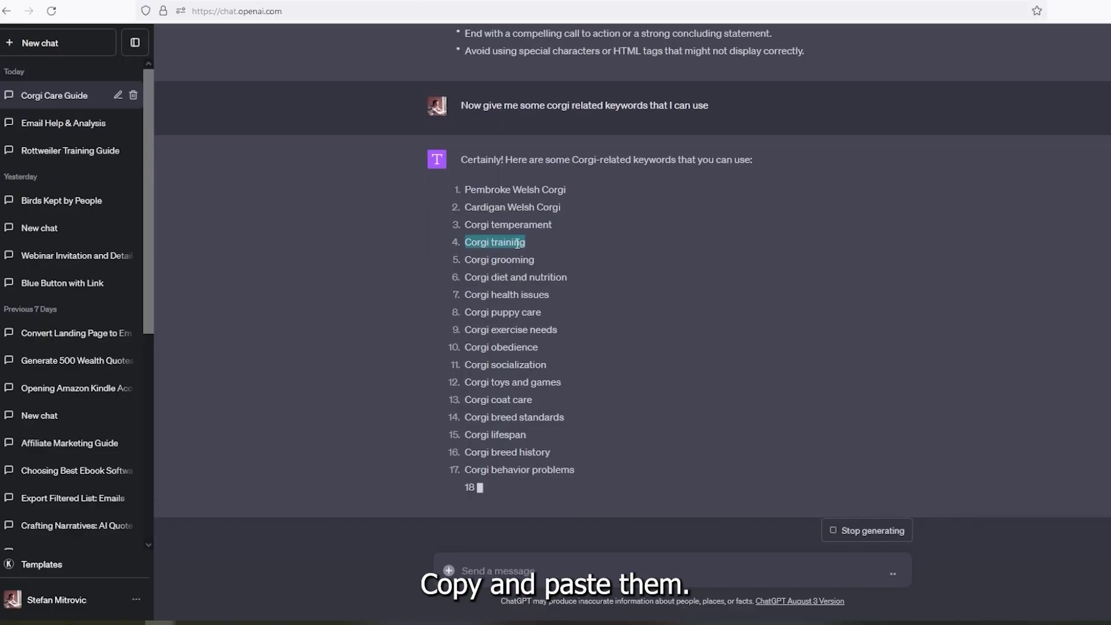
pyautogui.tripleClick(519, 206)
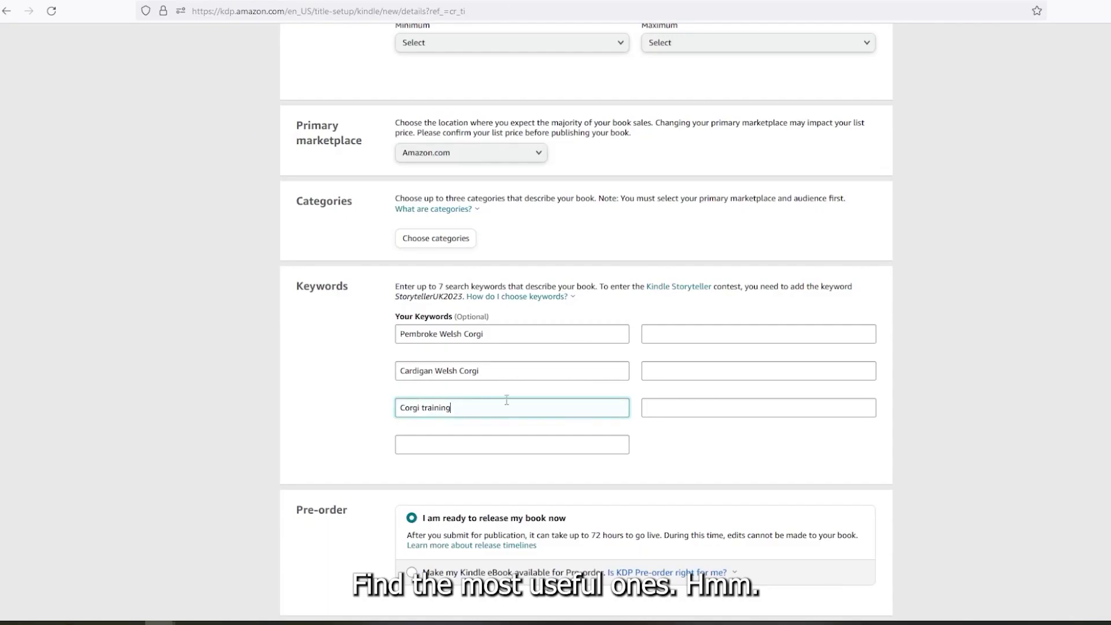
pyautogui.click(489, 445)
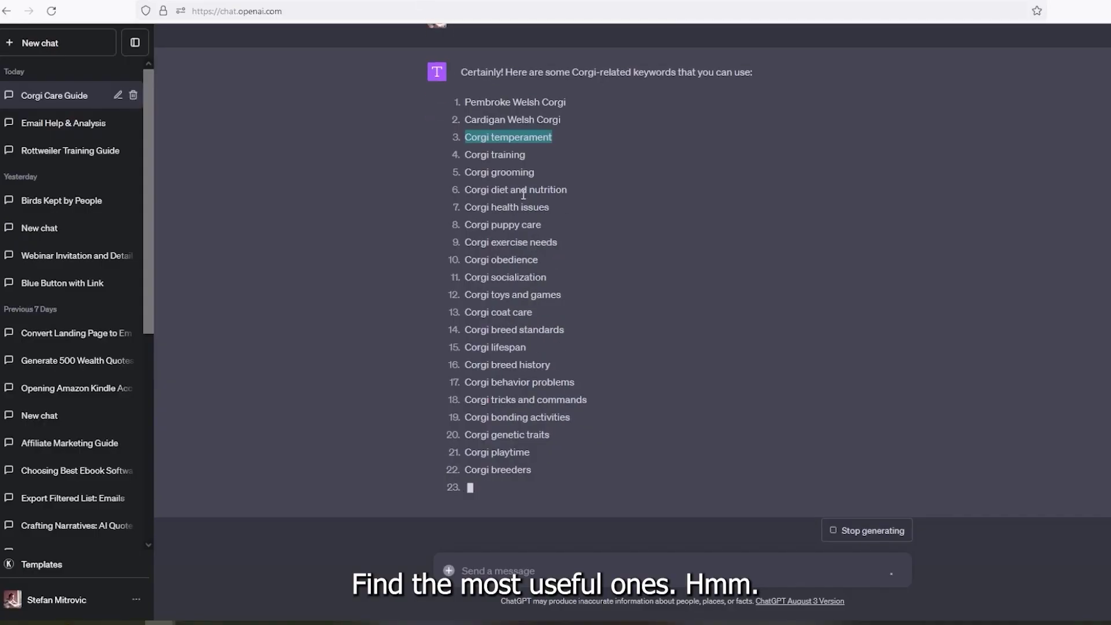
# Fill the remaining keyword boxes with Corgi diet and nutrition, Corgi puppy care and Corgi fun facts
pyautogui.doubleClick(523, 166)
pyautogui.doubleClick(534, 134)
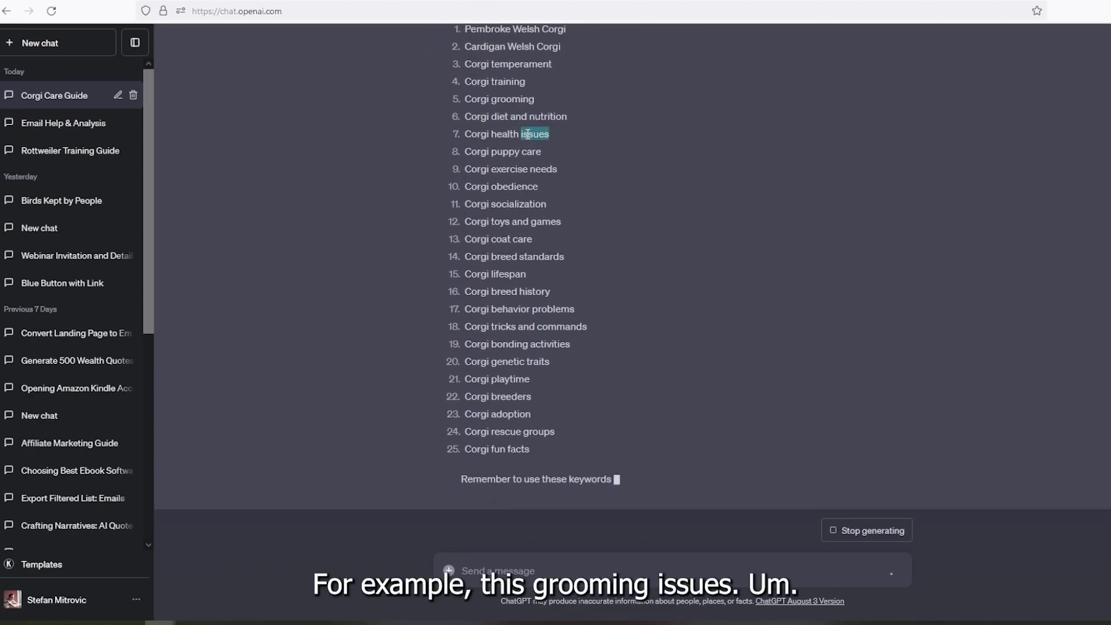
pyautogui.tripleClick(467, 116)
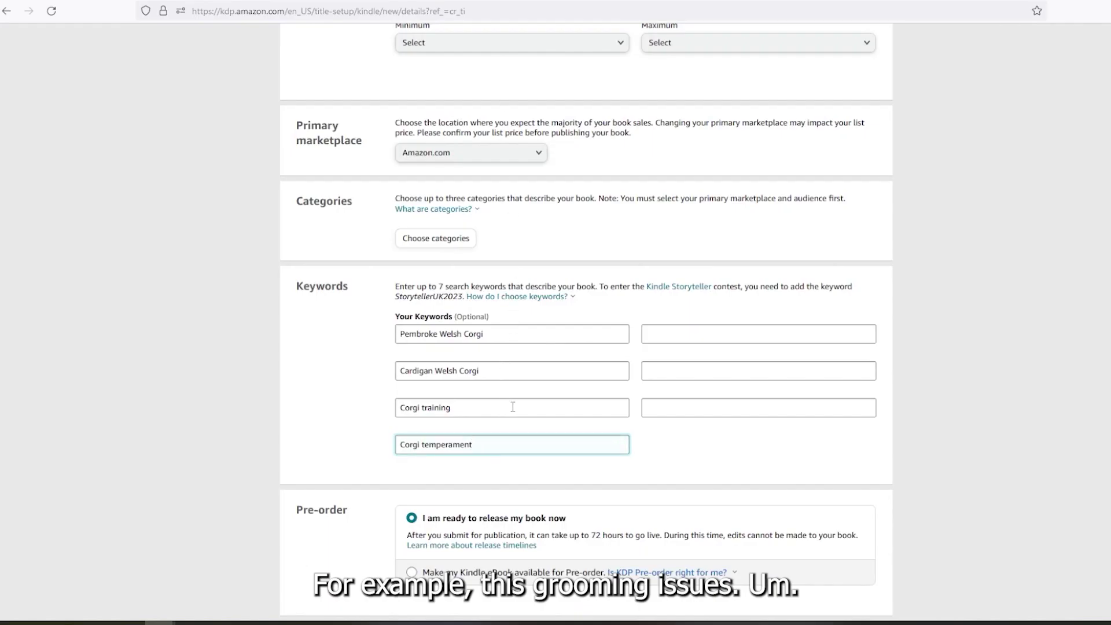
pyautogui.click(665, 334)
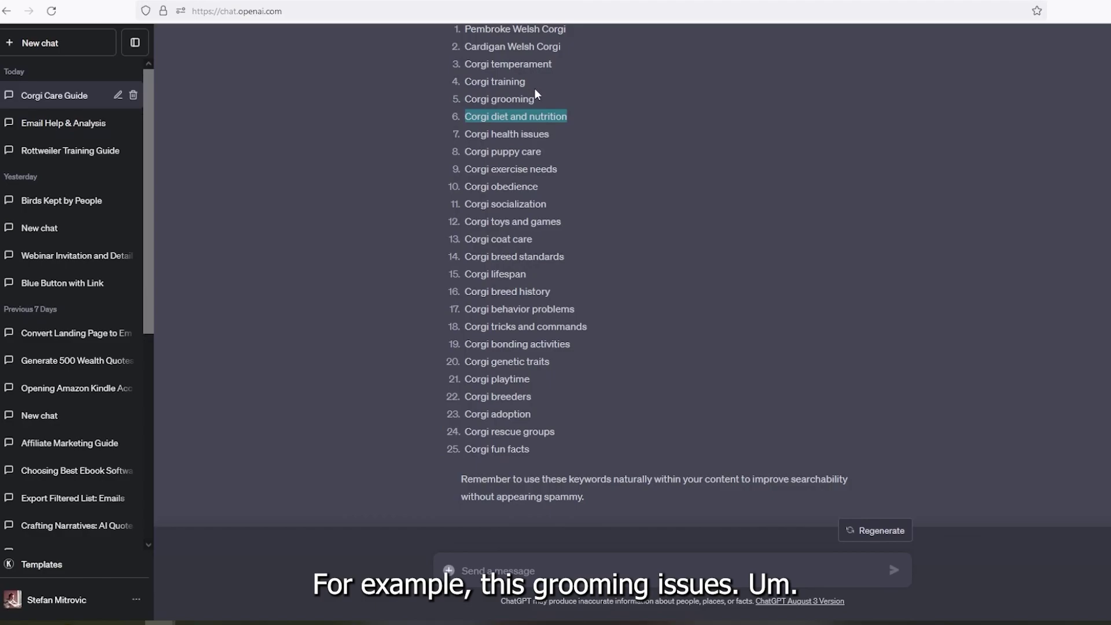
pyautogui.doubleClick(512, 99)
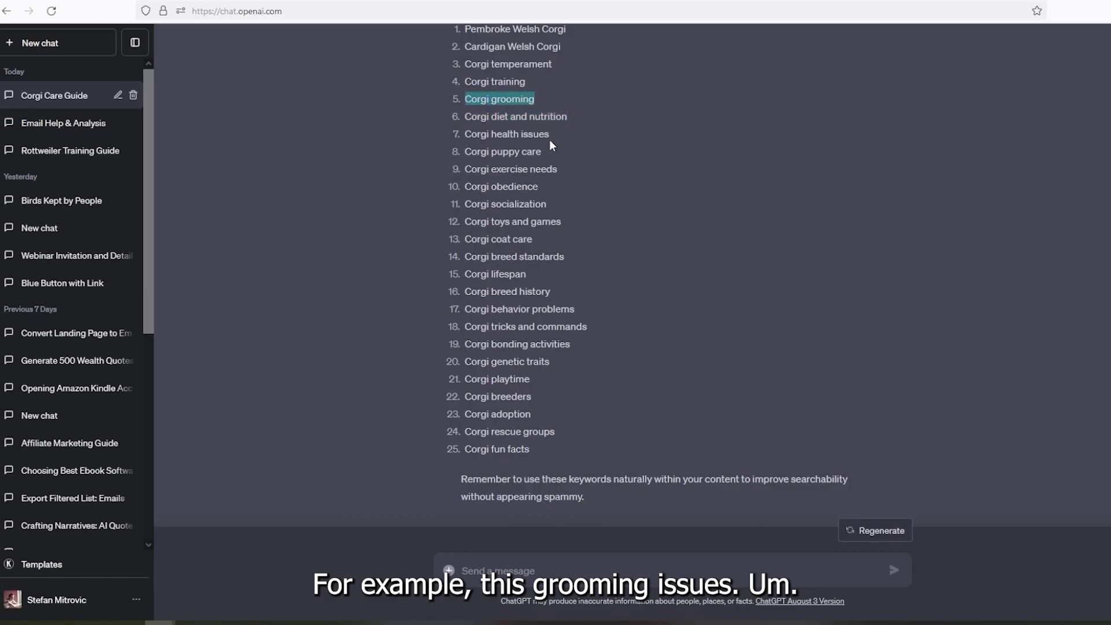
pyautogui.moveTo(552, 145); pyautogui.dragTo(462, 143)
pyautogui.moveTo(543, 154)
pyautogui.mouseDown()
pyautogui.moveTo(473, 166)
pyautogui.moveTo(468, 154)
pyautogui.mouseUp()
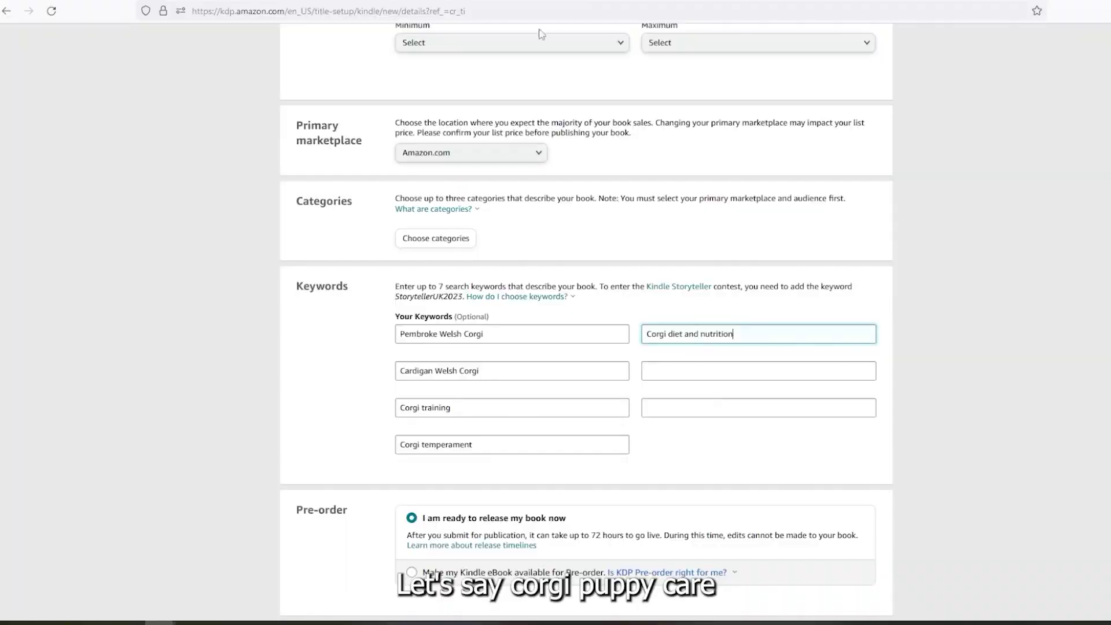
pyautogui.click(705, 370)
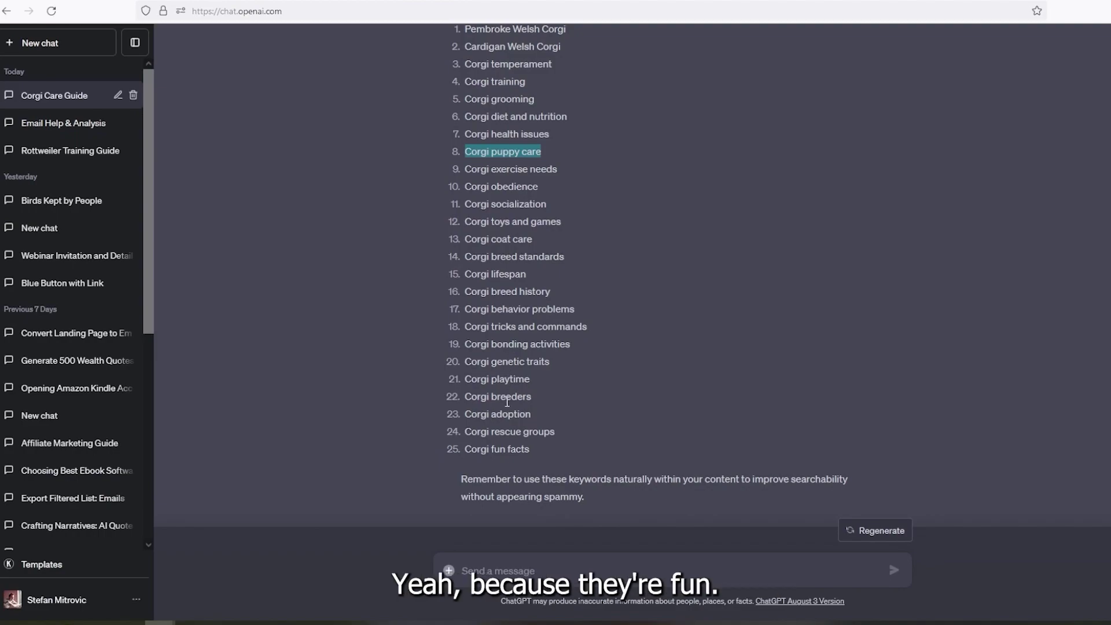
pyautogui.tripleClick(498, 454)
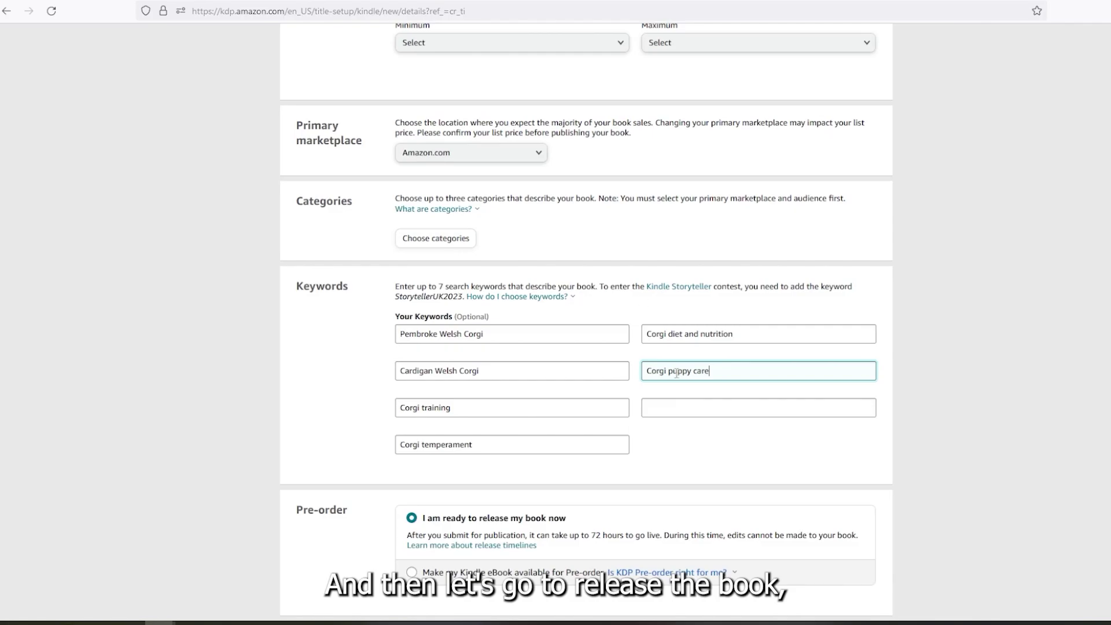
pyautogui.click(690, 405)
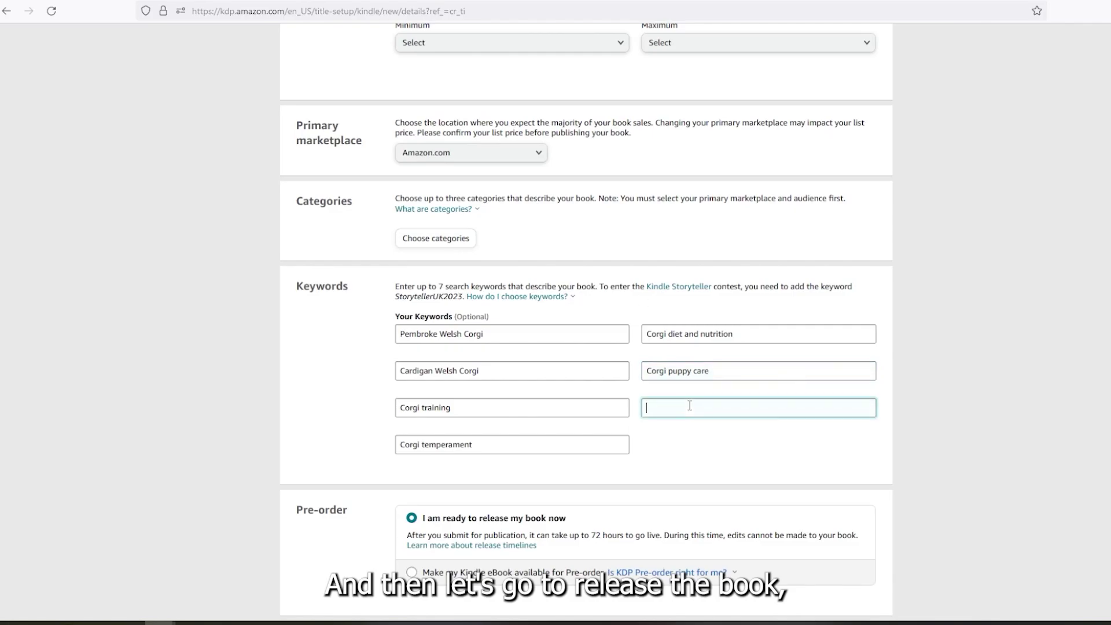
# Save the eBook details and continue
pyautogui.scroll(-3, 803, 392)
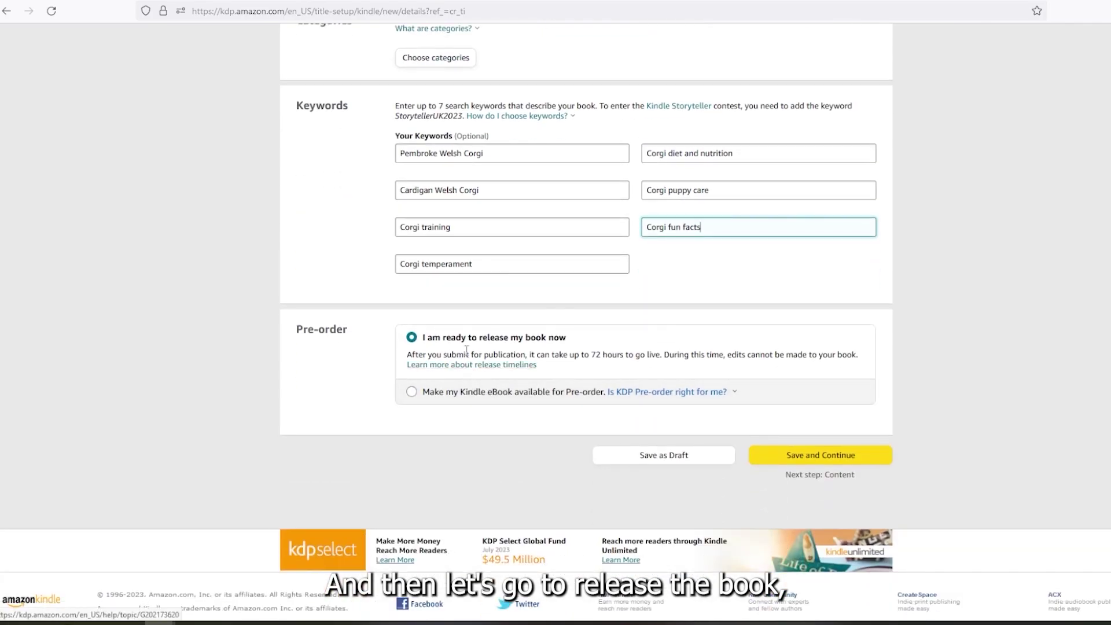
pyautogui.click(779, 456)
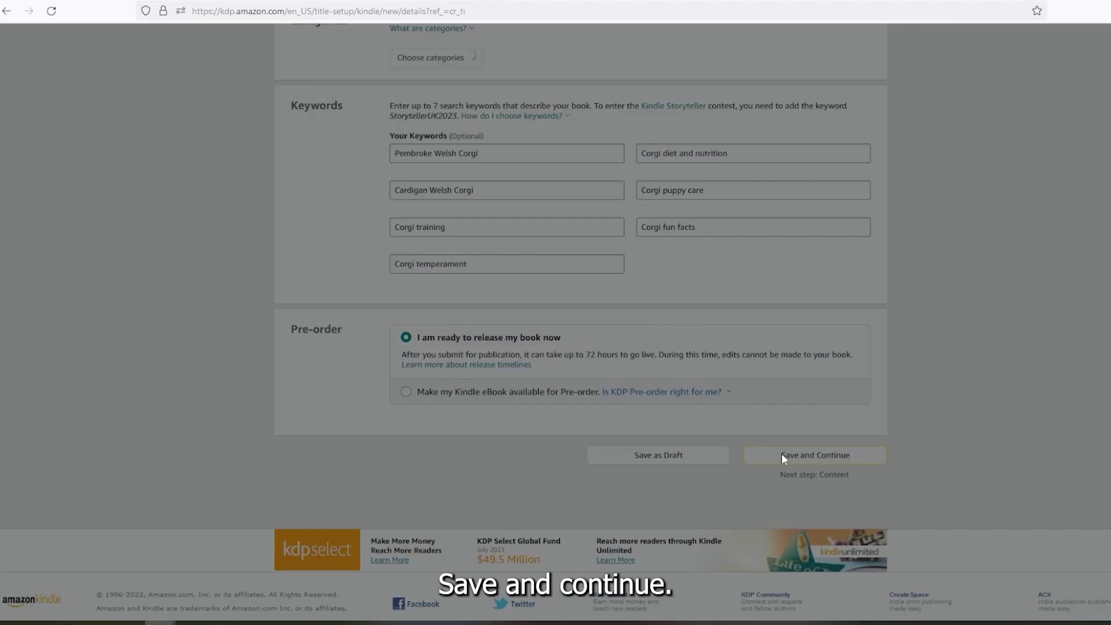
pyautogui.scroll(-5, 636, 398)
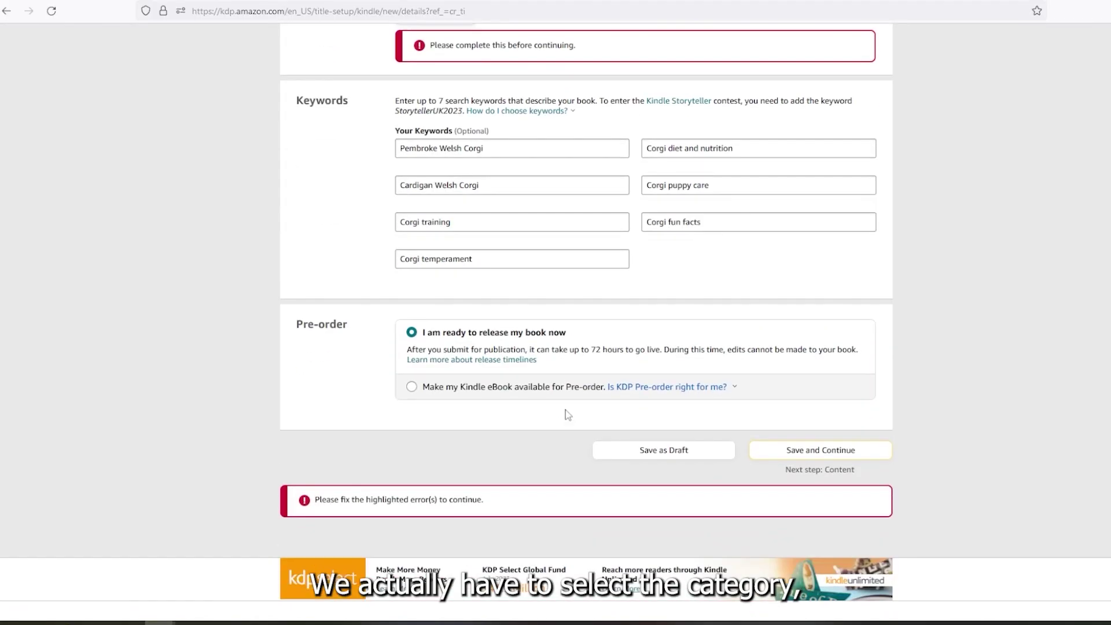
pyautogui.scroll(6, 556, 400)
# Pick Kindle Books › Non-Classifiable as a category placement
pyautogui.click(559, 402)
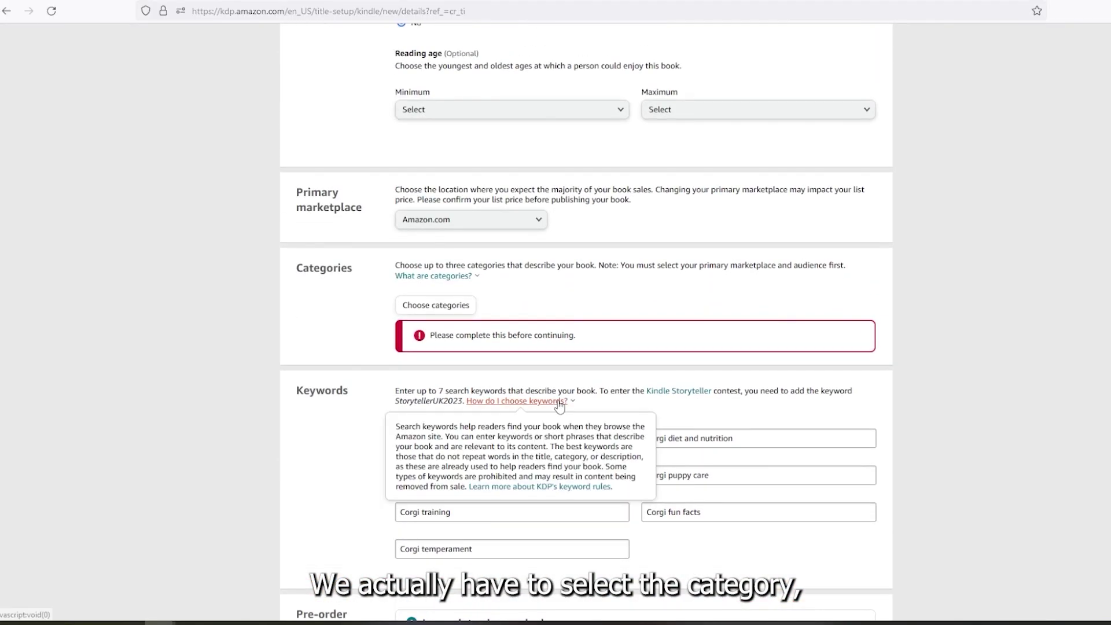
pyautogui.click(440, 307)
pyautogui.click(405, 300)
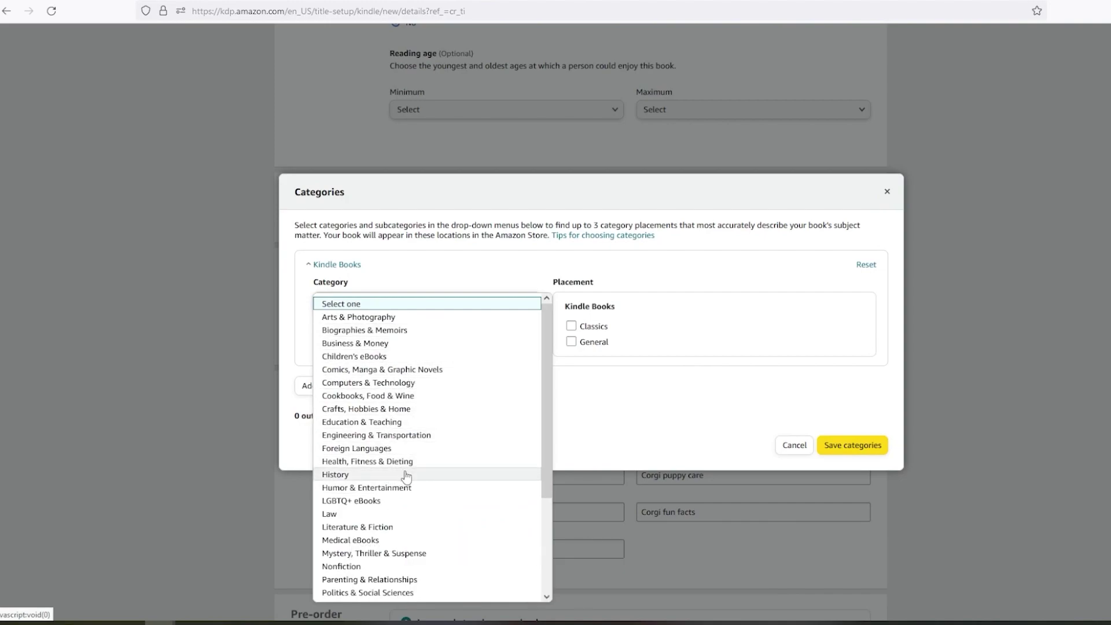
pyautogui.scroll(-3, 403, 480)
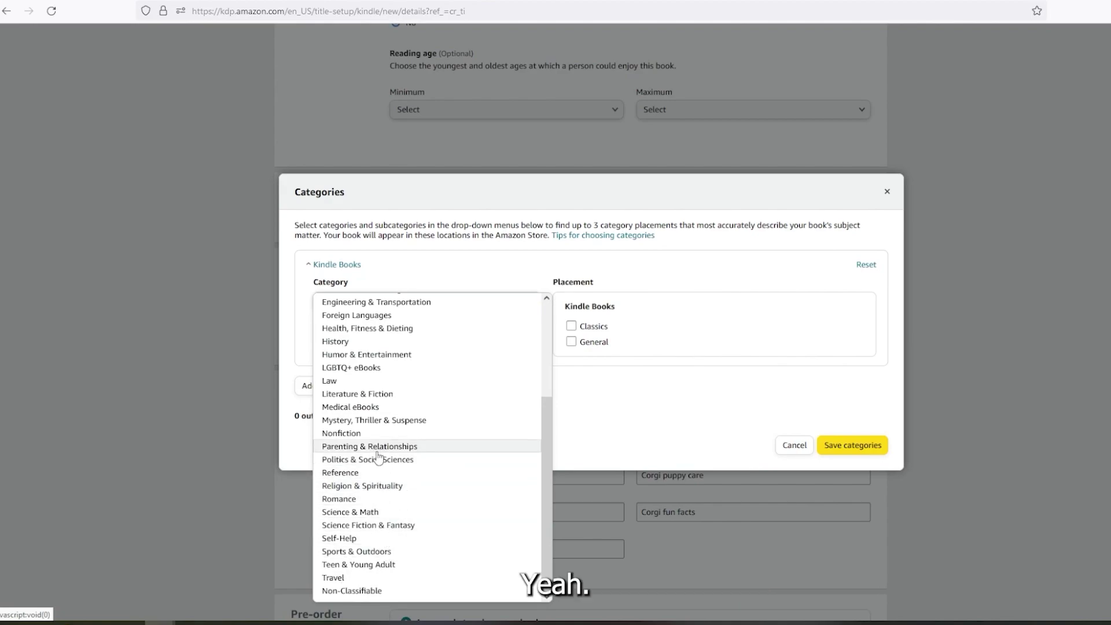
pyautogui.click(393, 590)
pyautogui.click(571, 326)
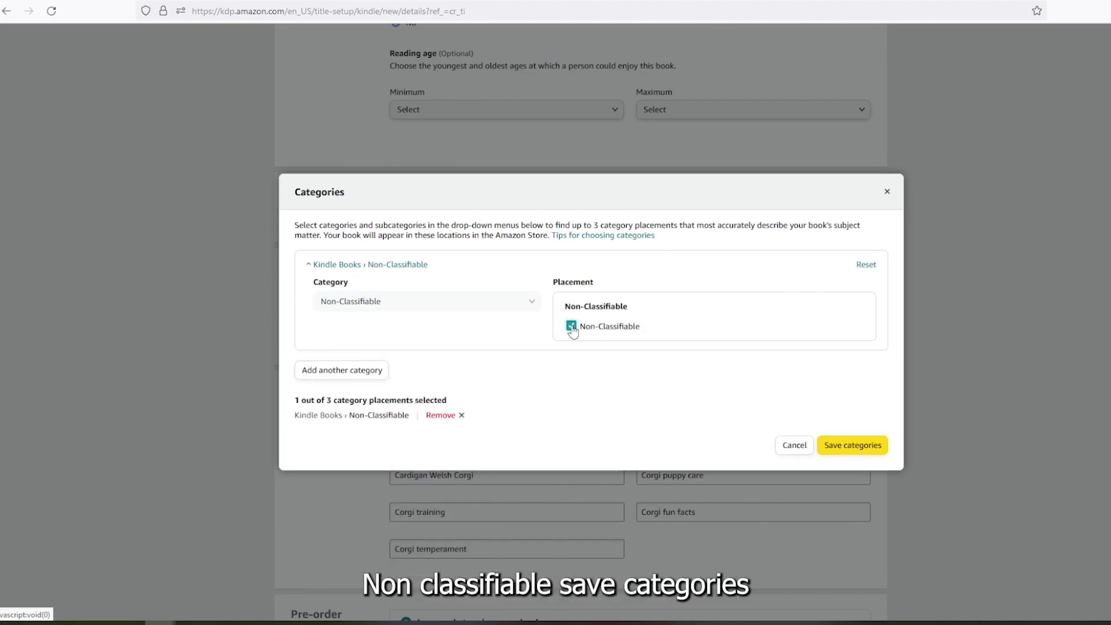
# Save the eBook details and launch Cover Creator from the Kindle eBook Cover section
pyautogui.click(851, 446)
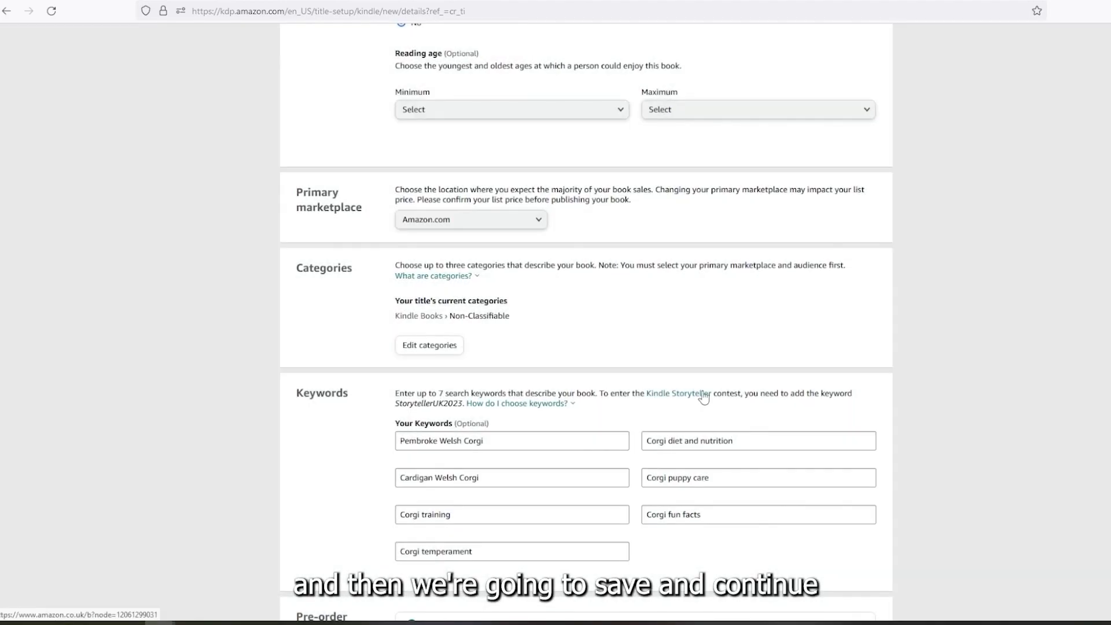
pyautogui.scroll(9, 797, 336)
pyautogui.scroll(-15, 797, 335)
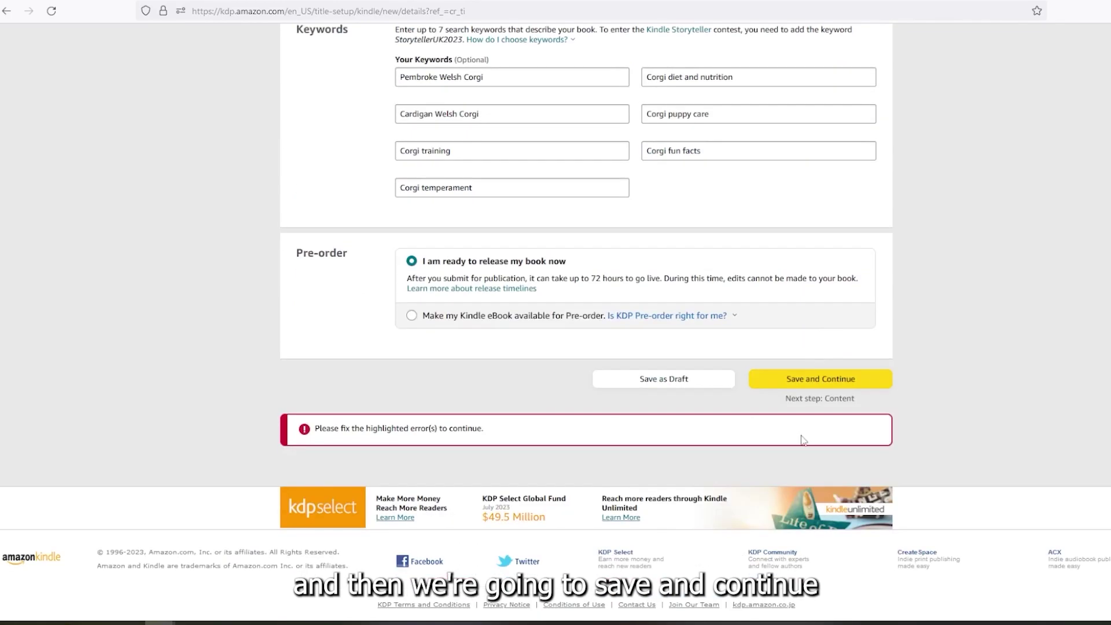
pyautogui.click(793, 386)
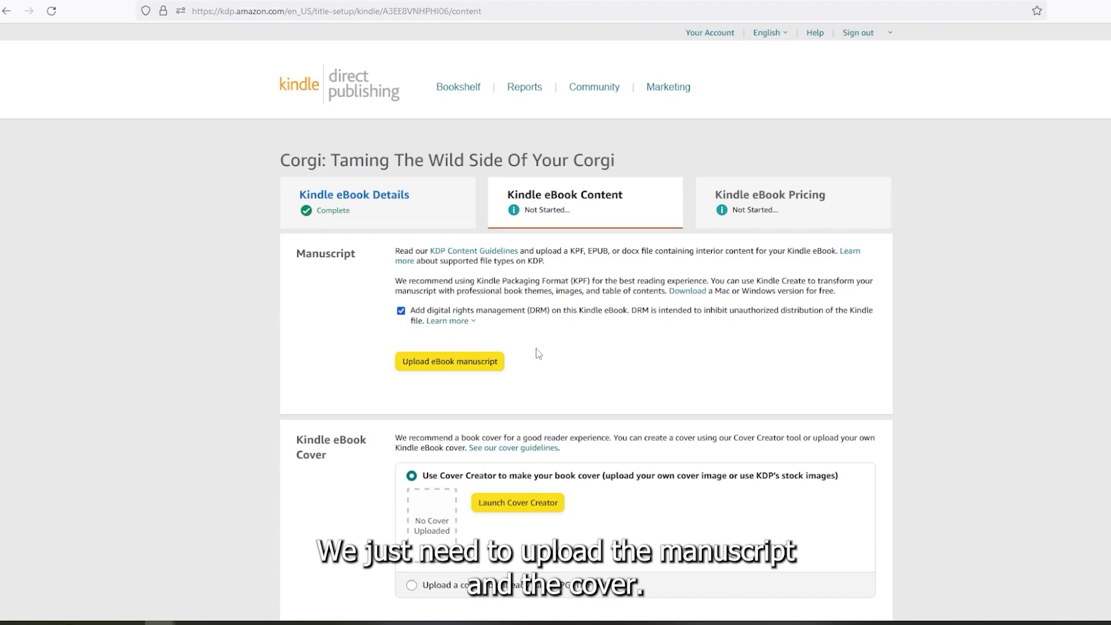
pyautogui.scroll(-3, 538, 353)
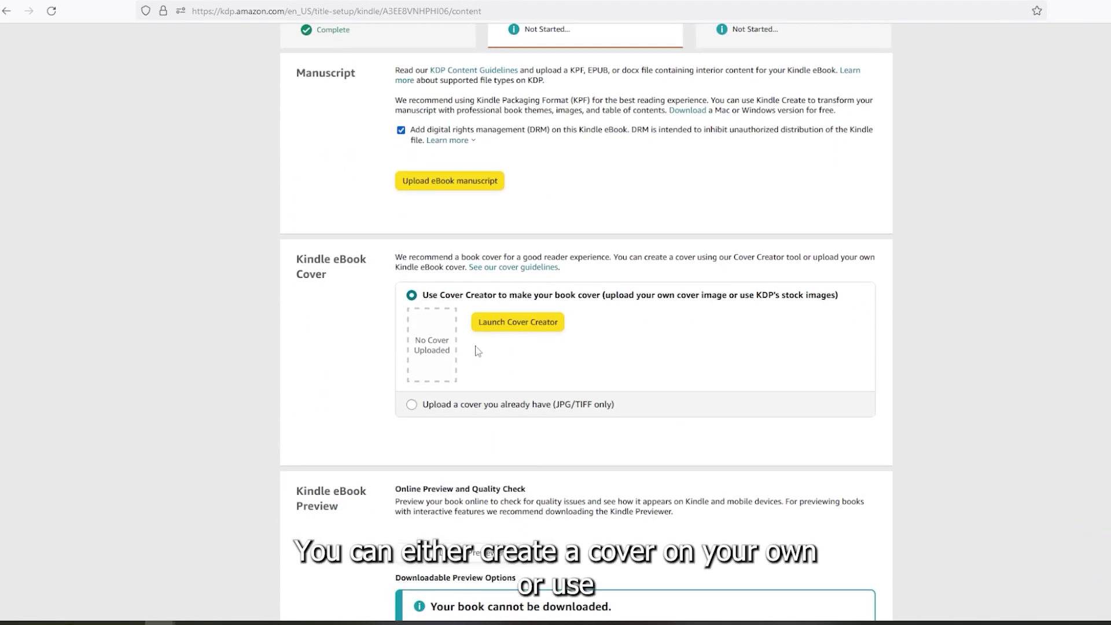
pyautogui.click(506, 329)
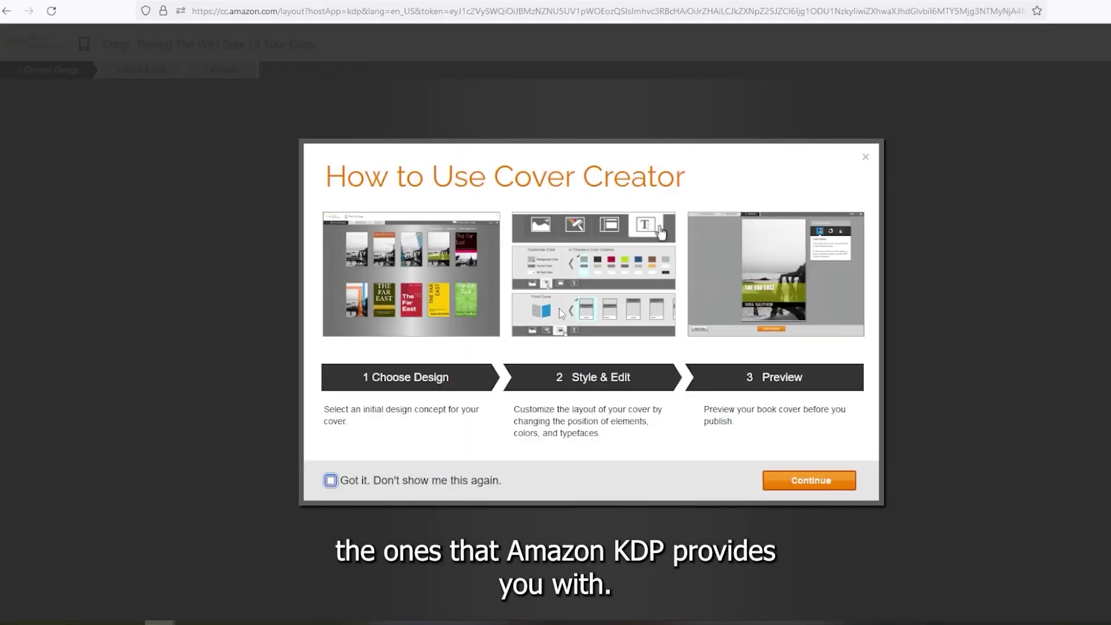
# Skip Cover Creator's introduction and image step, then browse its default corgi cover designs
pyautogui.click(799, 480)
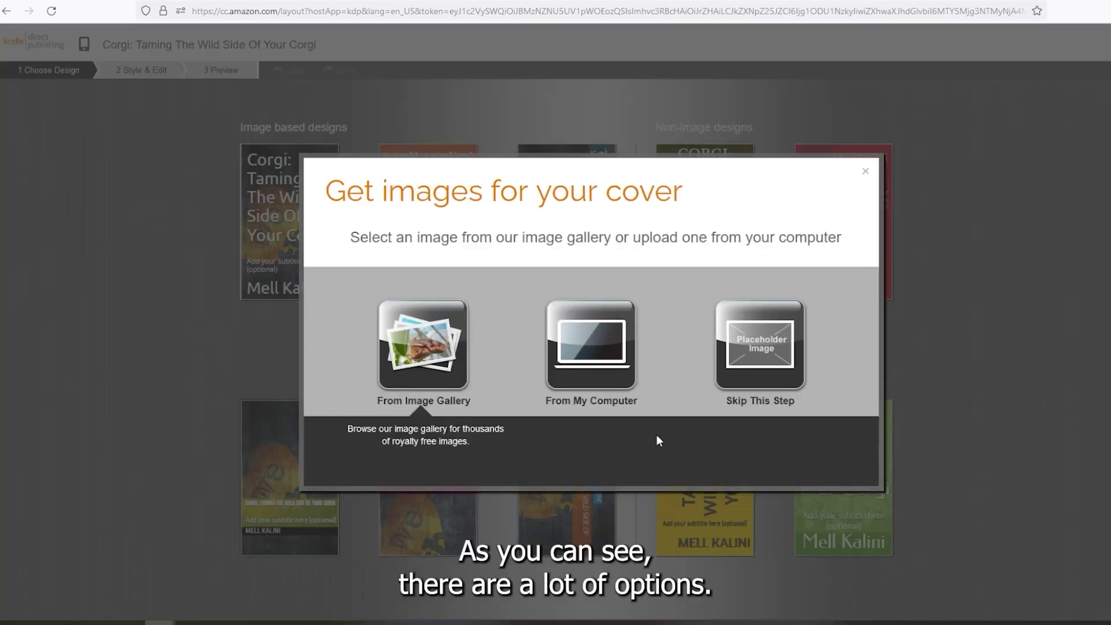
pyautogui.click(769, 347)
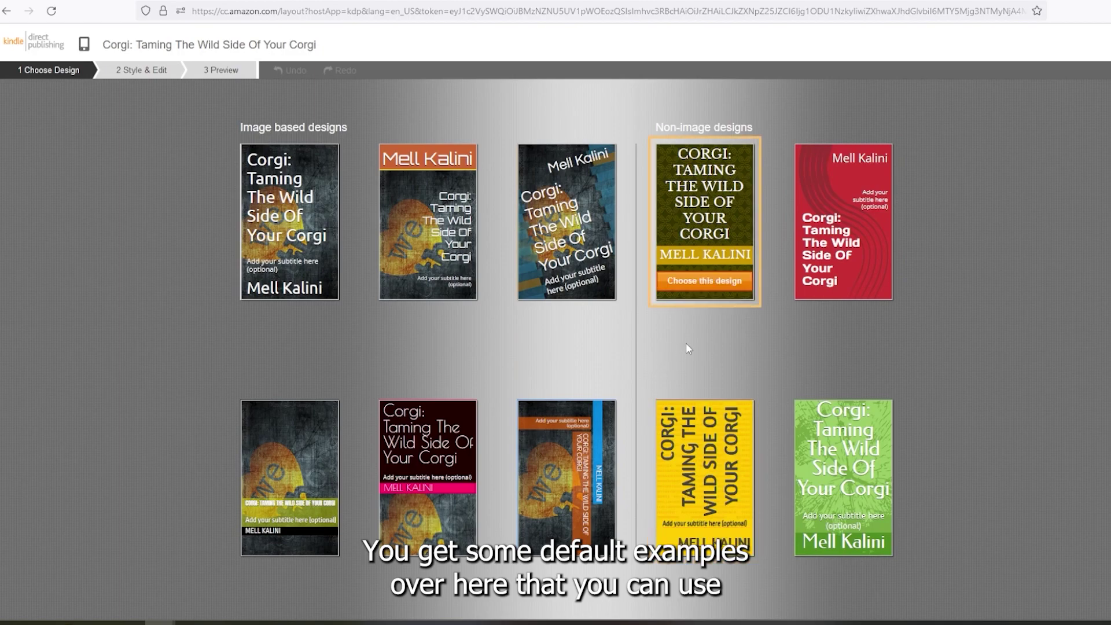
pyautogui.moveTo(393, 286)
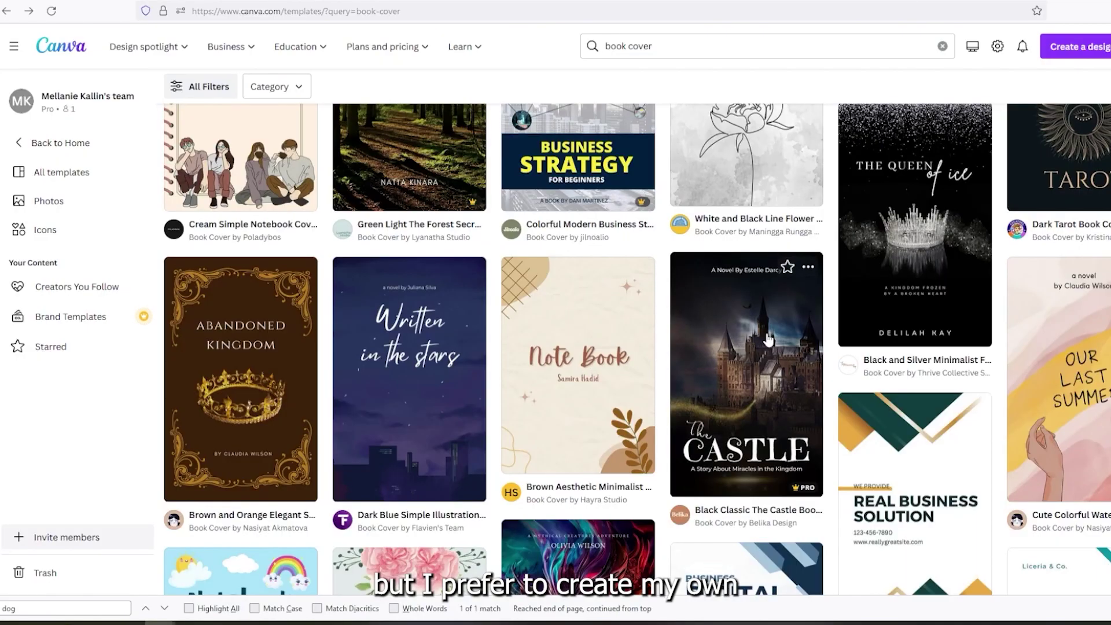
# Customize the Cute Colorful Watercolor template and retitle OUR LAST SUMMER to CORGIES
pyautogui.click(1092, 385)
pyautogui.click(887, 191)
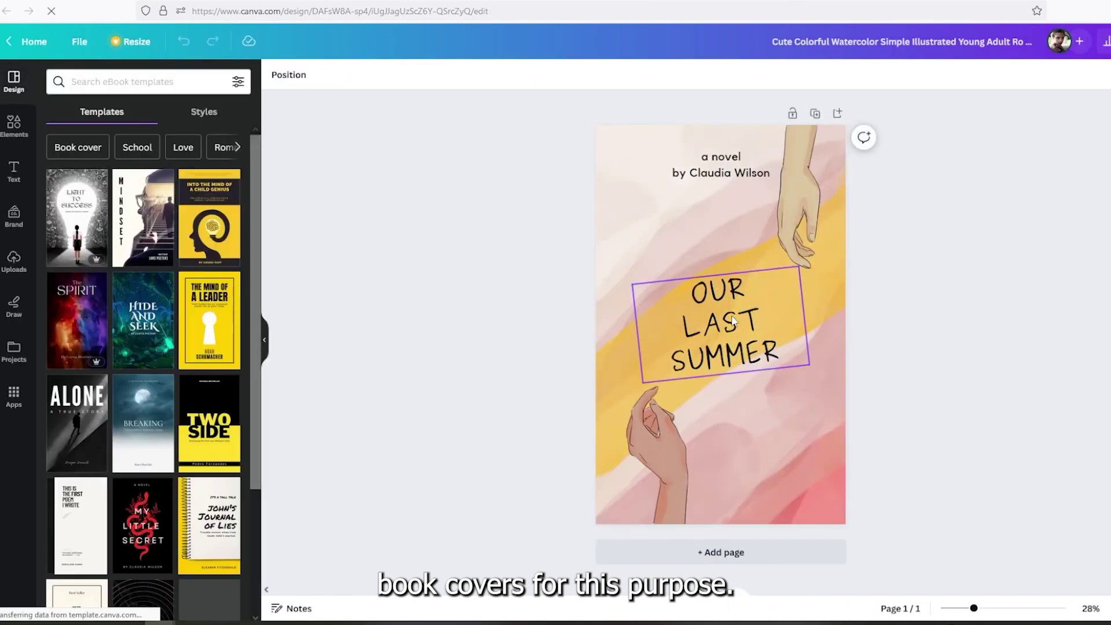
pyautogui.click(732, 319)
pyautogui.doubleClick(733, 317)
pyautogui.hotkey('ctrl', 'a')
pyautogui.write('CORGIES')
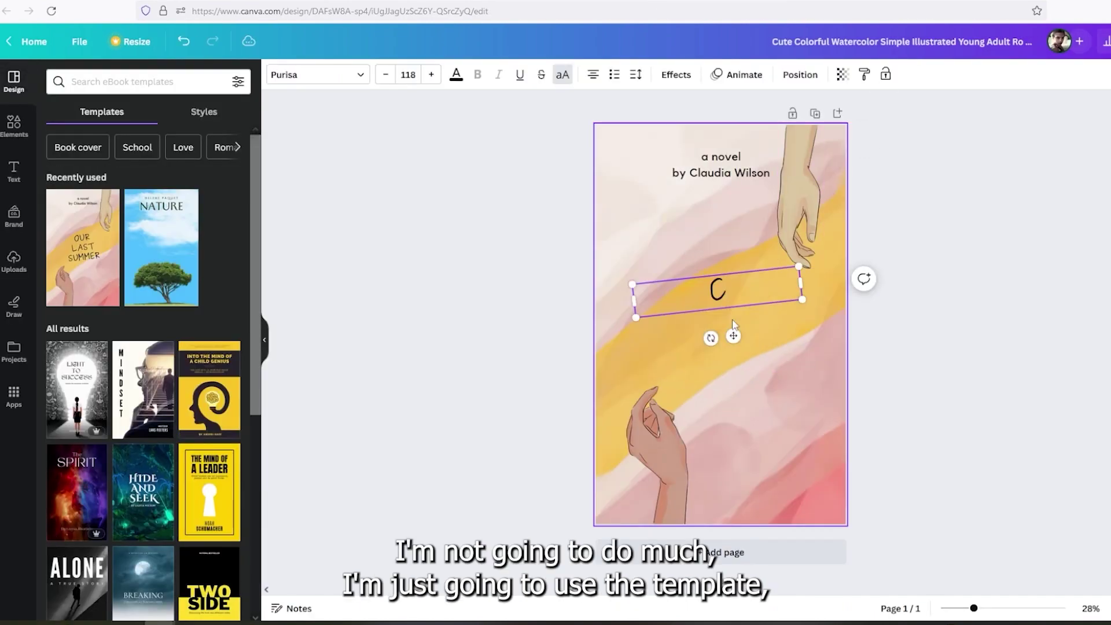
# Open the Elements library's search field
pyautogui.click(988, 249)
pyautogui.click(14, 126)
pyautogui.click(114, 81)
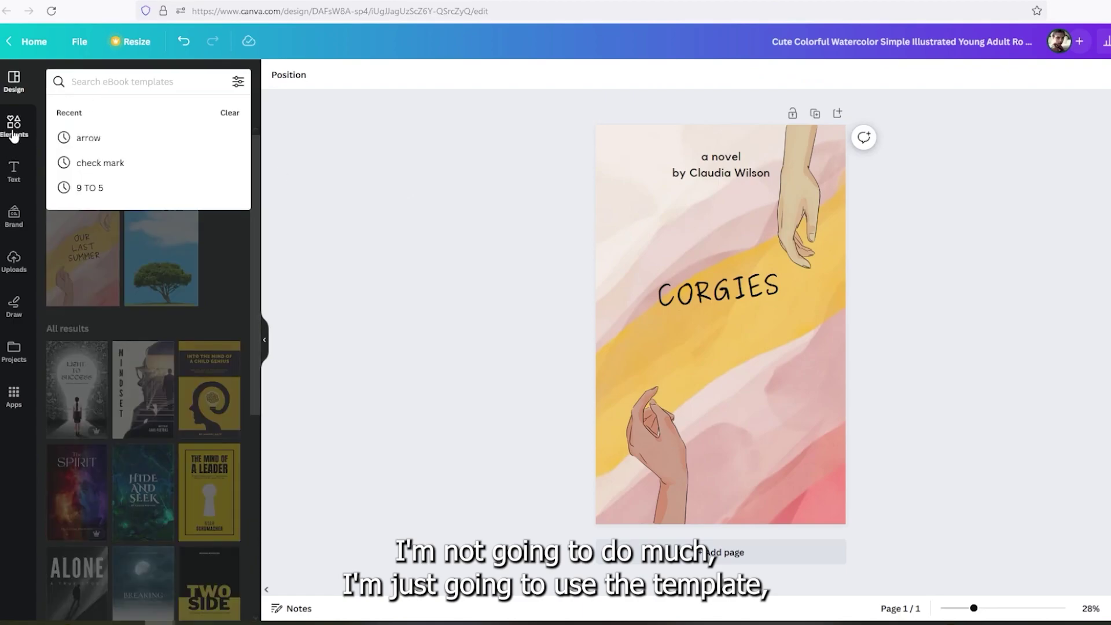
# Search Elements for 'corgi' and place a corgi graphic at the cover's lower right
pyautogui.write('corgi')
pyautogui.press('Return')
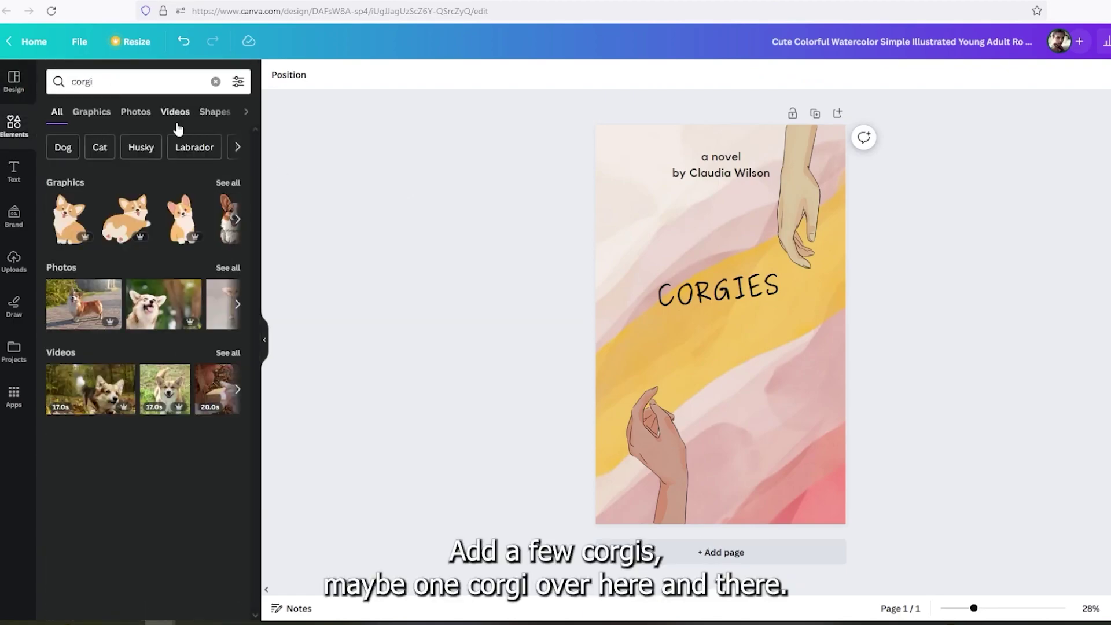
pyautogui.moveTo(74, 234); pyautogui.dragTo(795, 444)
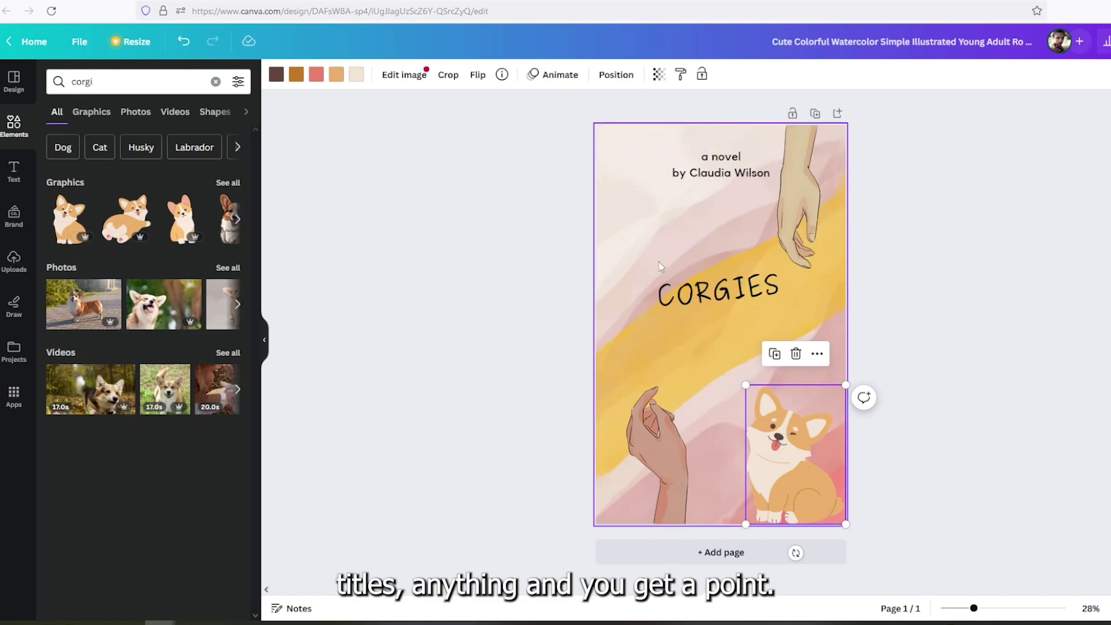
# Replace the top author text with the pasted subtitle 'Taming The Wild Side Of Your Corgi'
pyautogui.click(717, 172)
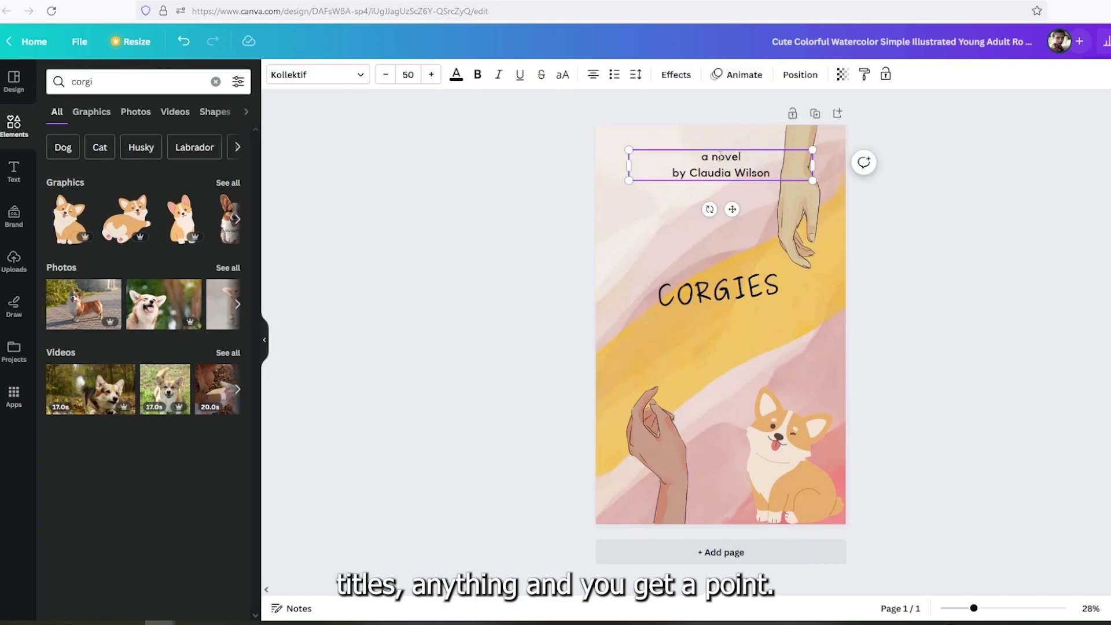
pyautogui.doubleClick(718, 172)
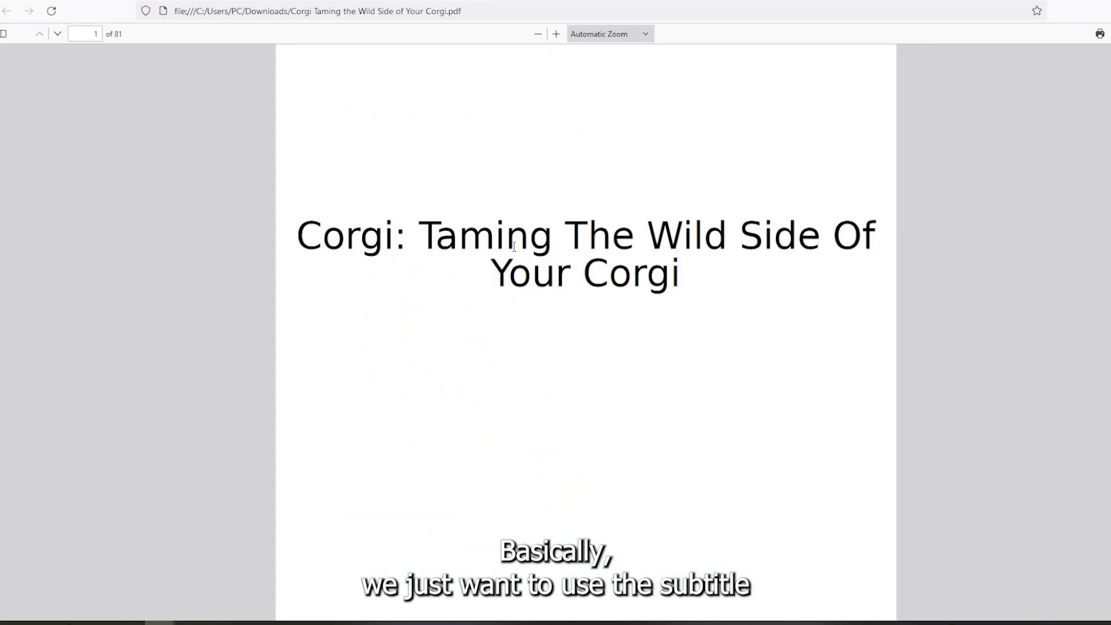
pyautogui.moveTo(514, 247); pyautogui.dragTo(681, 281)
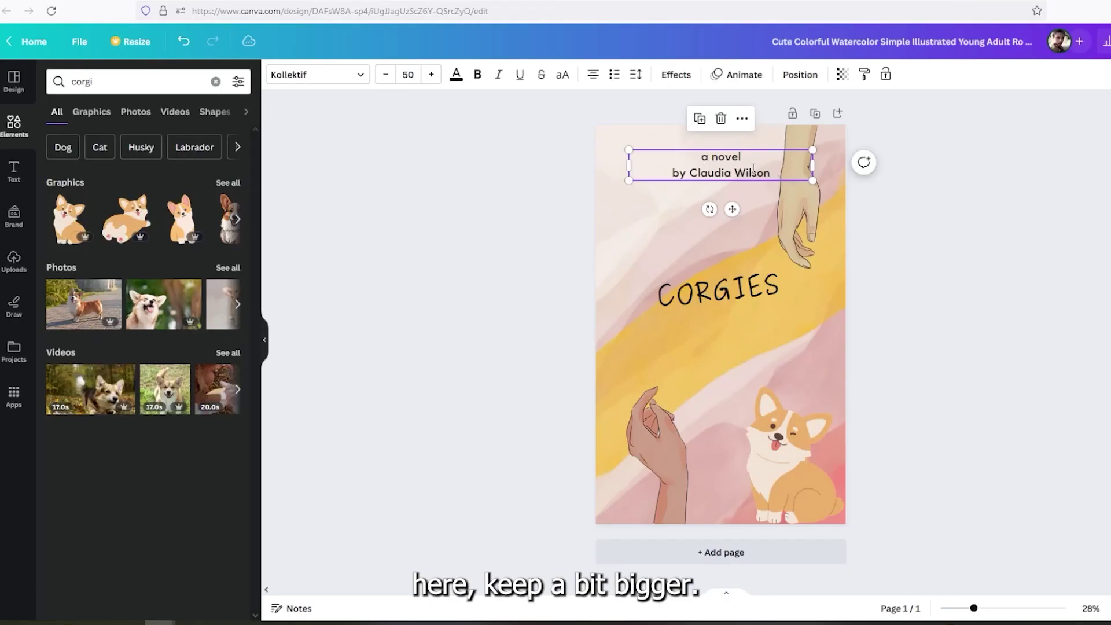
pyautogui.write('Taming The Wild Side Of Your Corgi')
pyautogui.moveTo(723, 168); pyautogui.dragTo(715, 186)
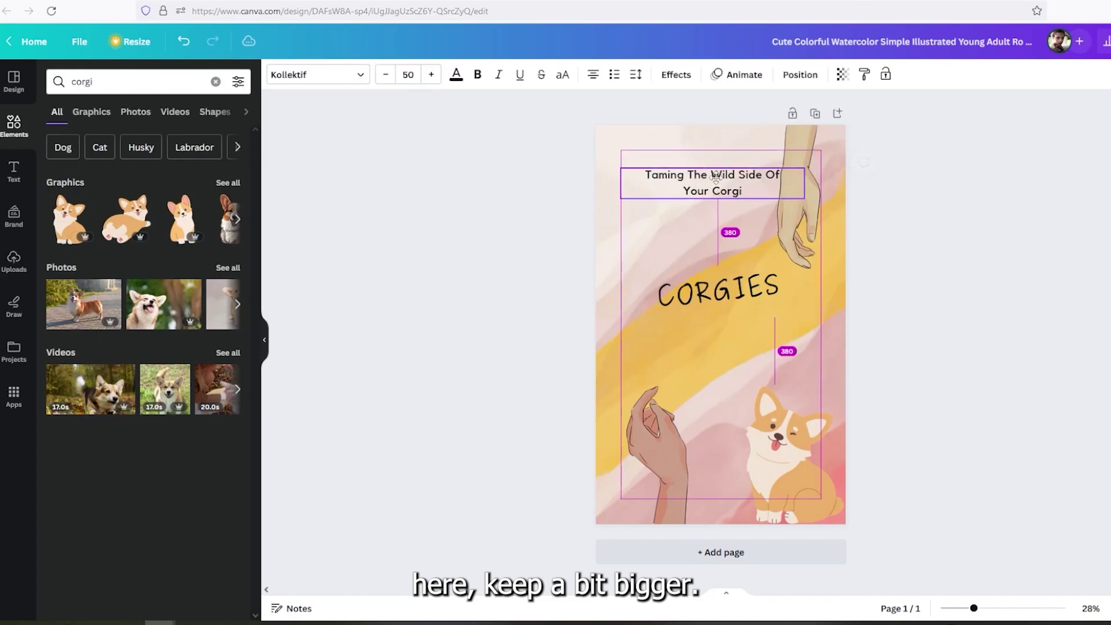
# Enlarge the CORGIES title and move the subtitle just above it
pyautogui.click(718, 288)
pyautogui.moveTo(798, 266); pyautogui.dragTo(897, 370)
pyautogui.moveTo(715, 186); pyautogui.dragTo(707, 234)
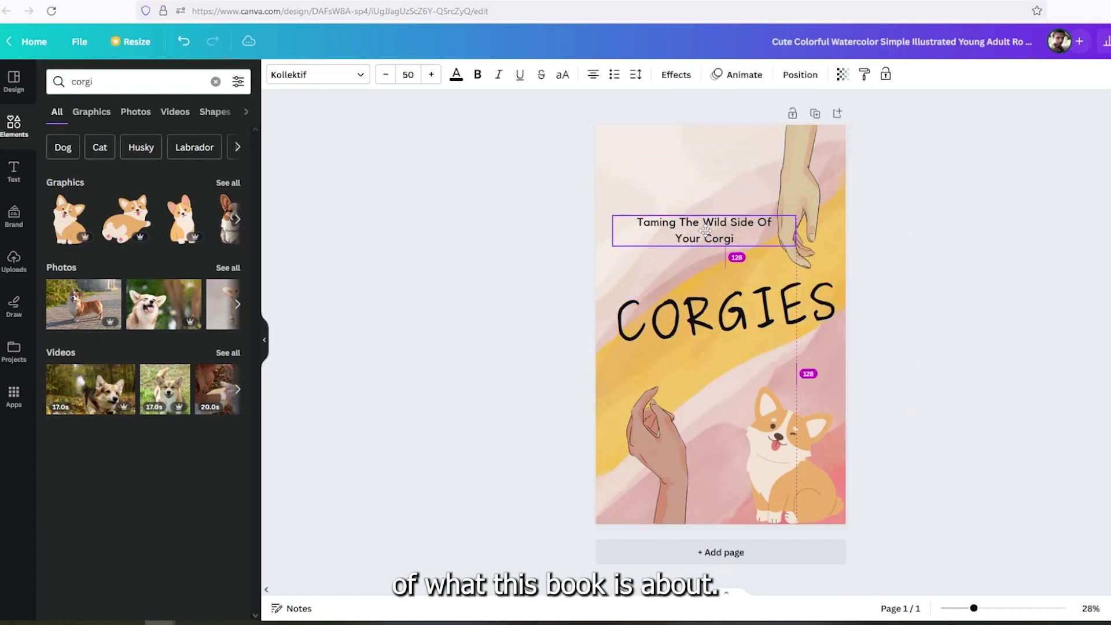
# Download the CORGIES watercolor cover from Canva as a 1,410 × 2,250 px JPG
pyautogui.click(971, 207)
pyautogui.click(1106, 42)
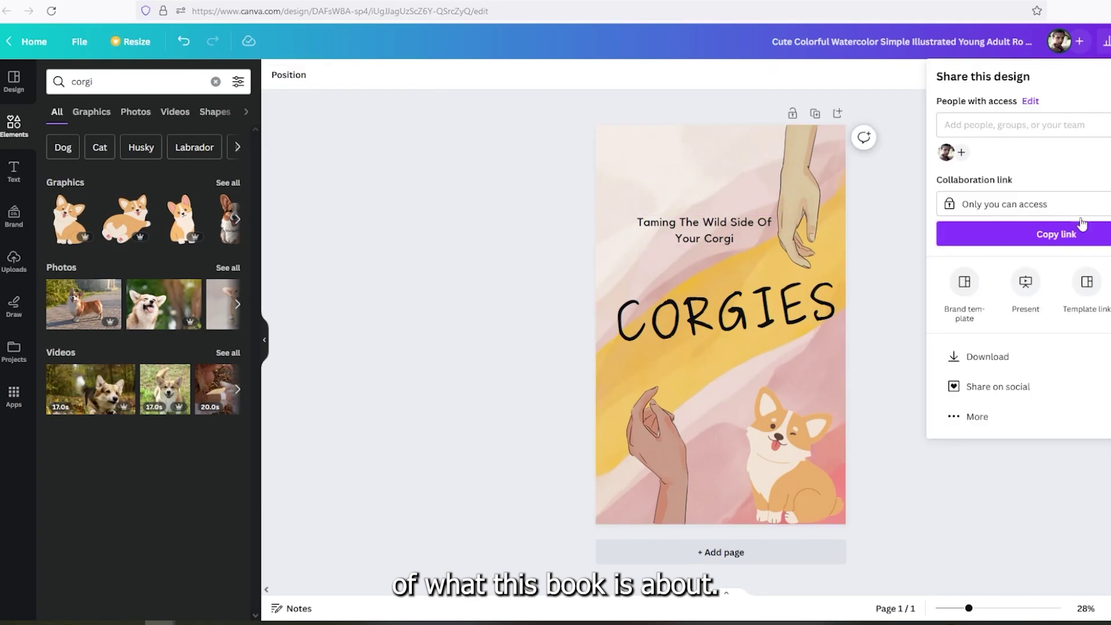
pyautogui.click(965, 354)
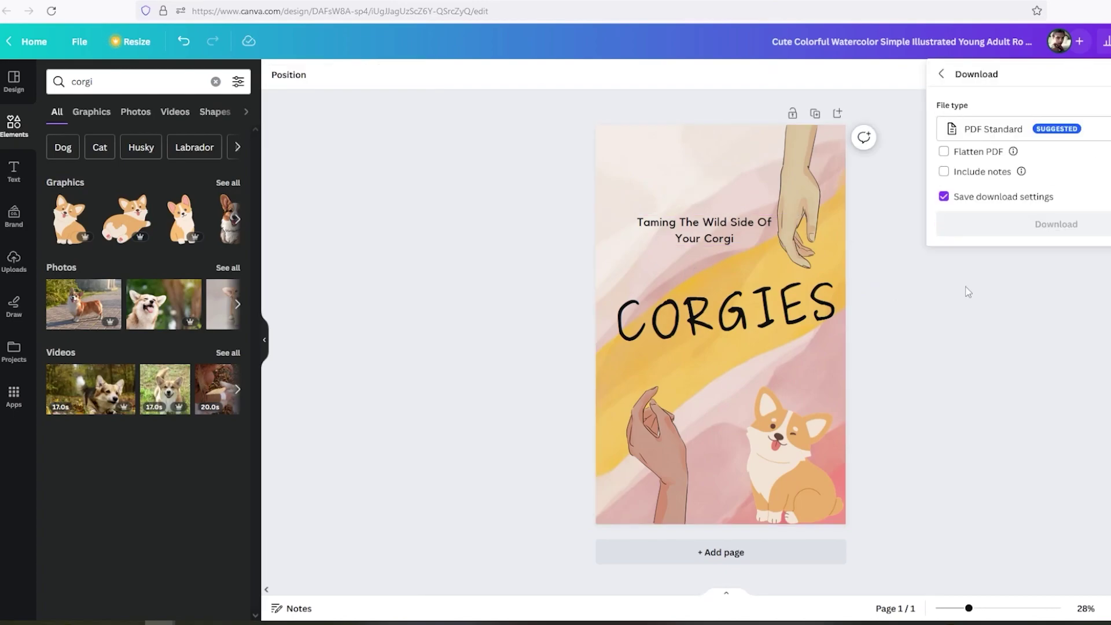
pyautogui.click(996, 132)
pyautogui.click(993, 168)
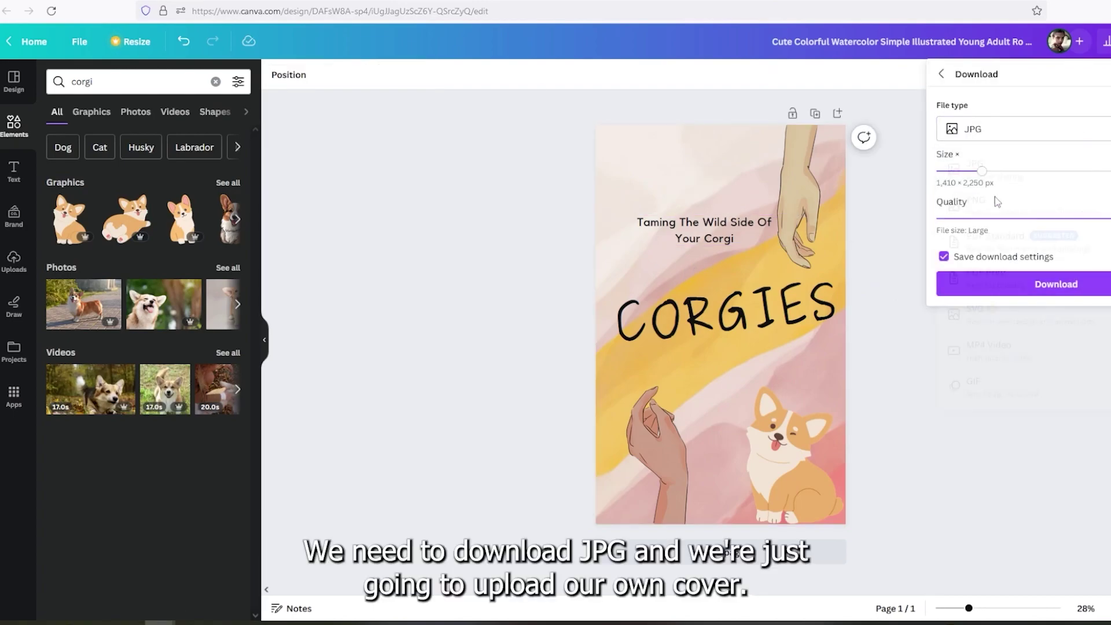
pyautogui.click(995, 283)
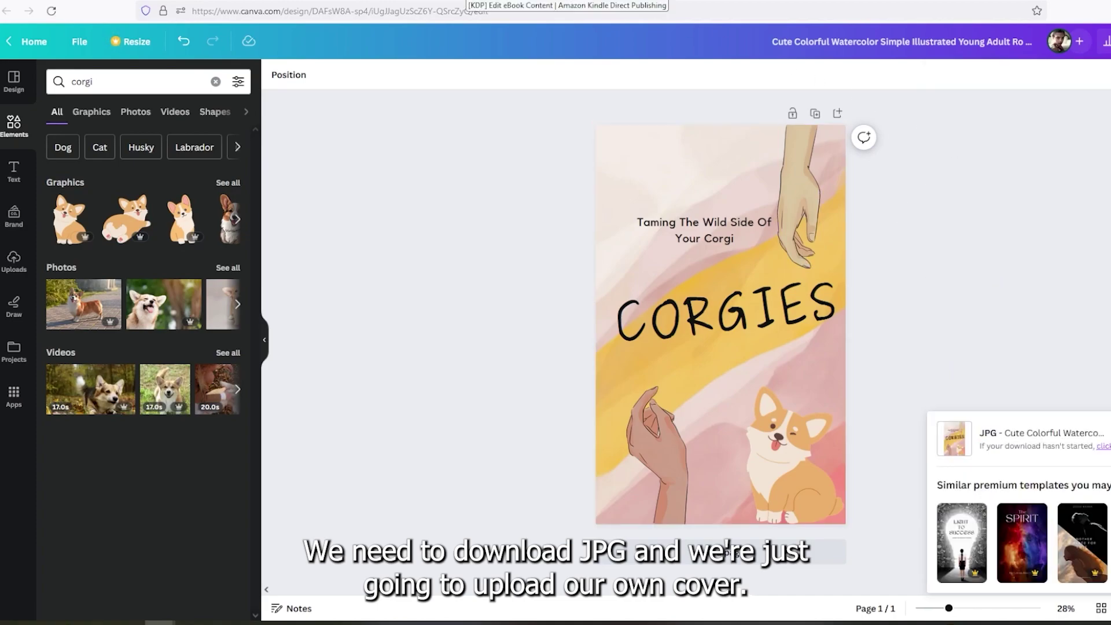
# On the KDP content page, upload the downloaded corgi JPG as your own eBook cover
pyautogui.click(632, 5)
pyautogui.scroll(-3, 568, 208)
pyautogui.click(509, 404)
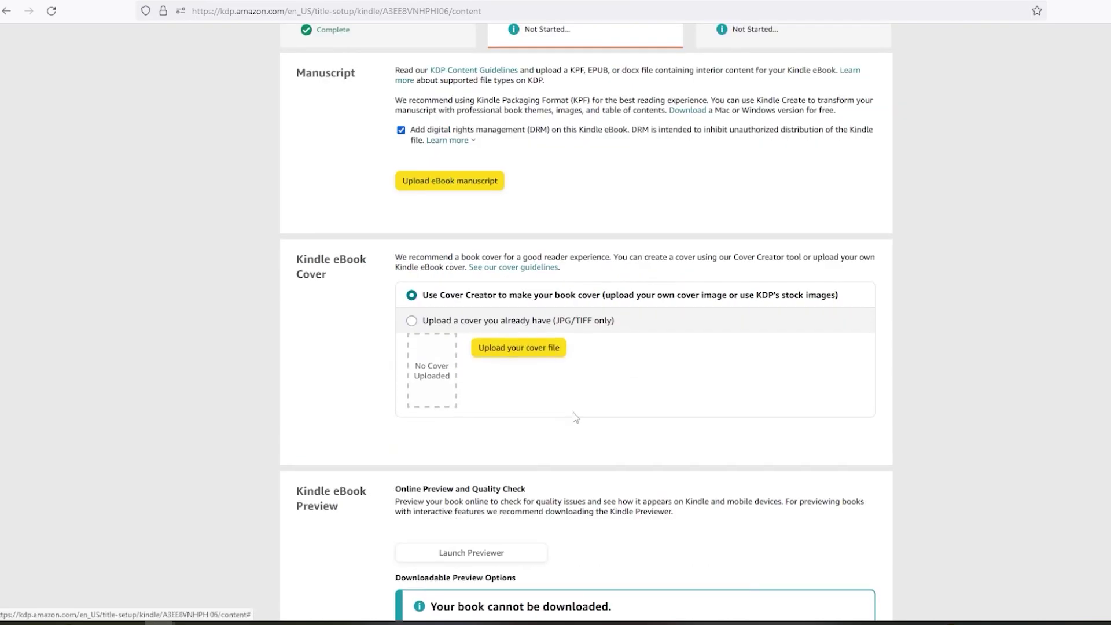
pyautogui.click(524, 350)
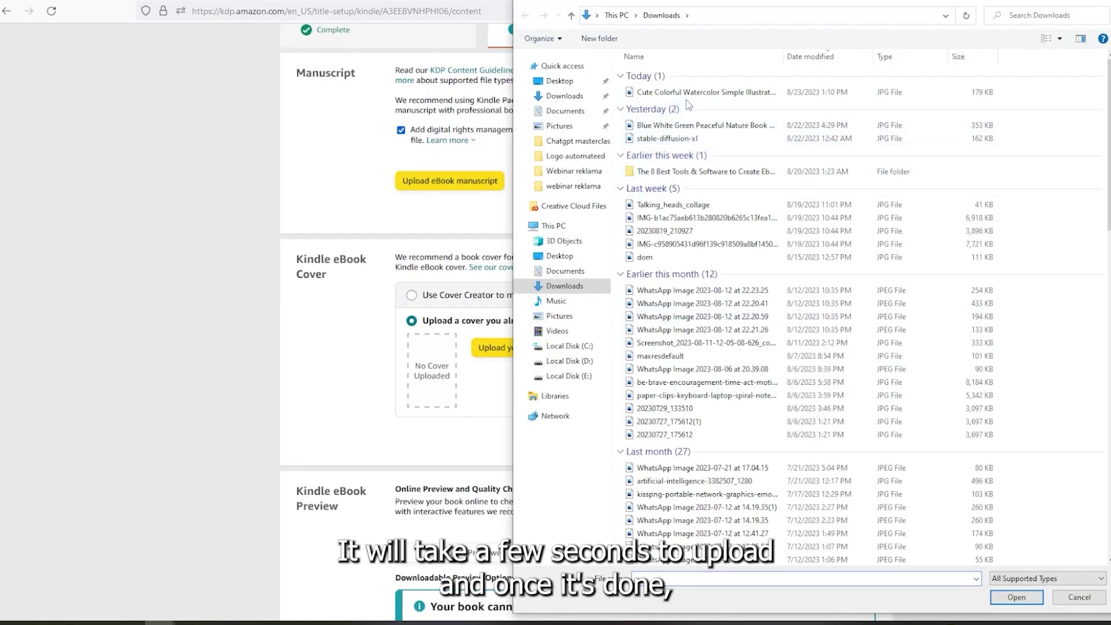
pyautogui.doubleClick(666, 94)
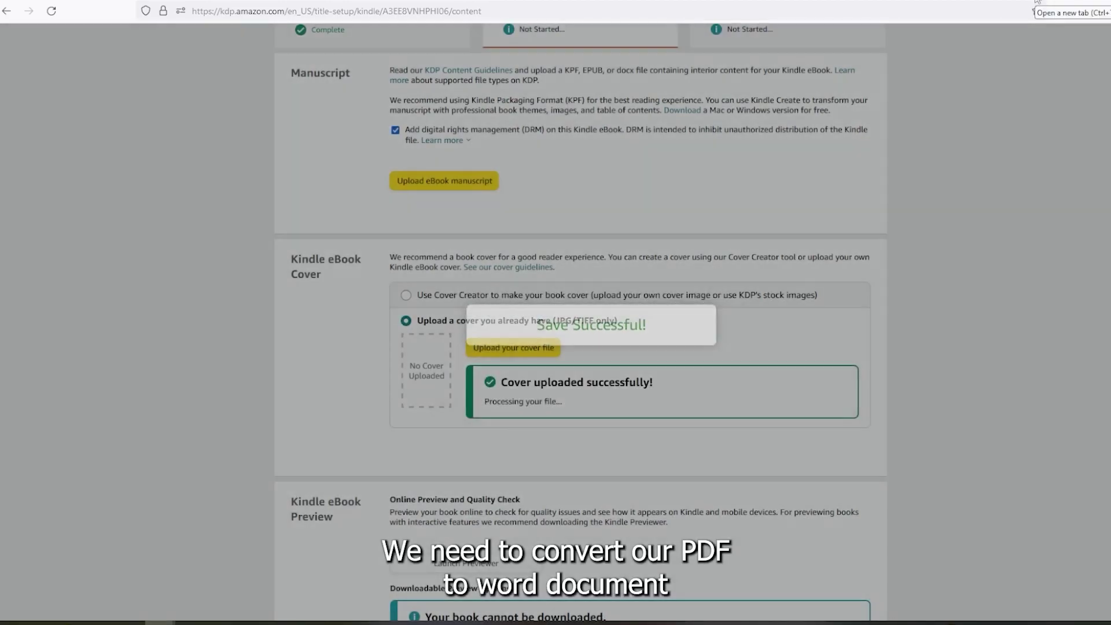
# Search Google for 'pdf to word' in a new Firefox tab
pyautogui.click(1036, 2)
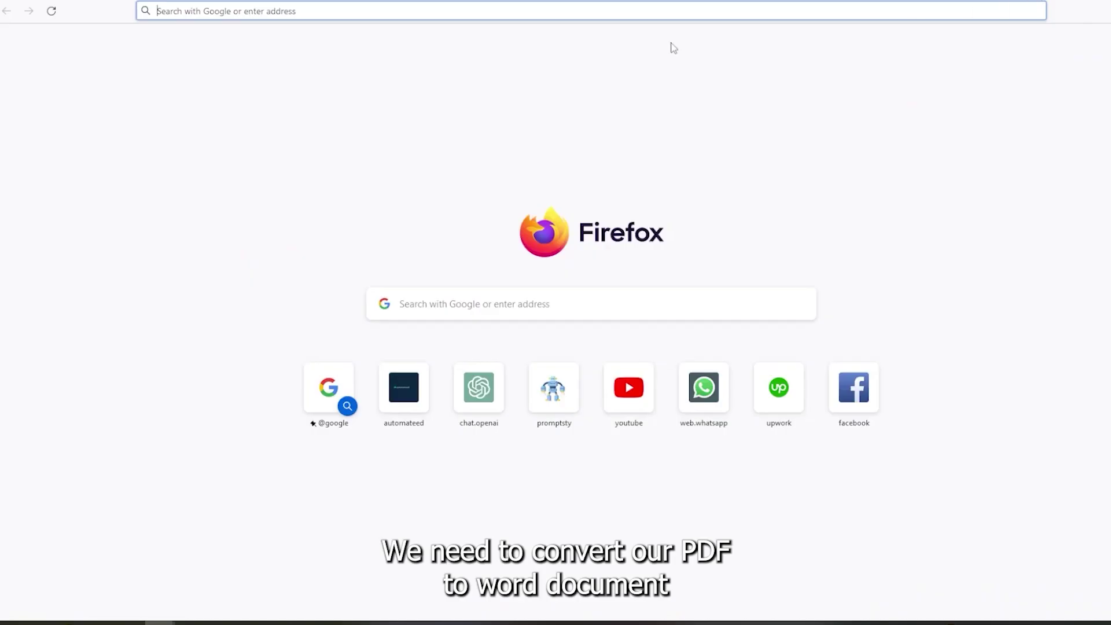
pyautogui.click(357, 15)
pyautogui.write('pdf to word')
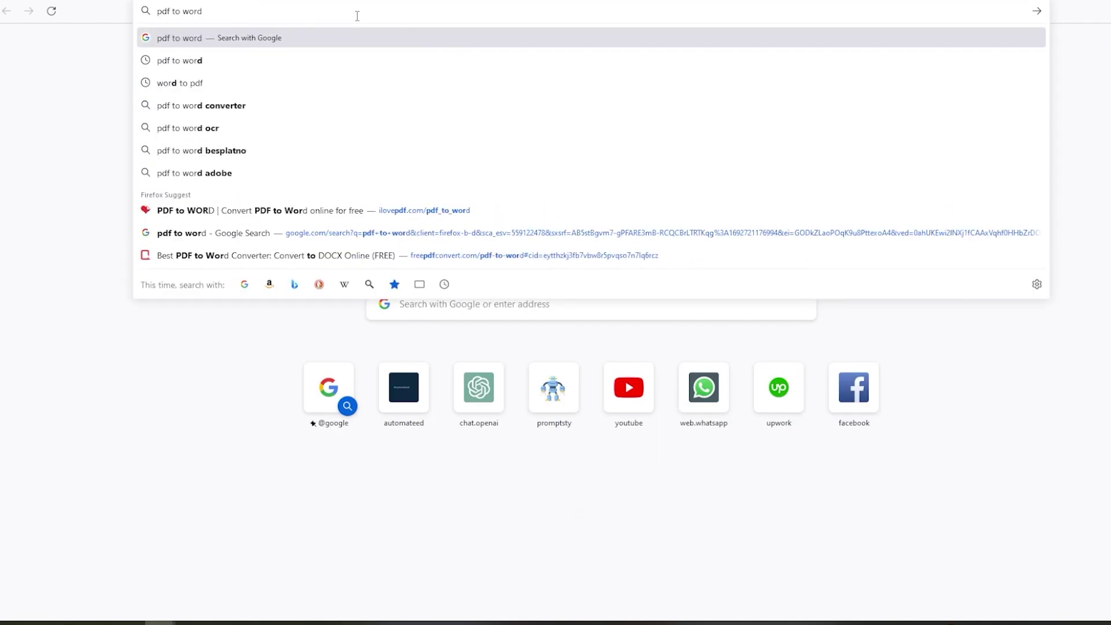
pyautogui.press('Return')
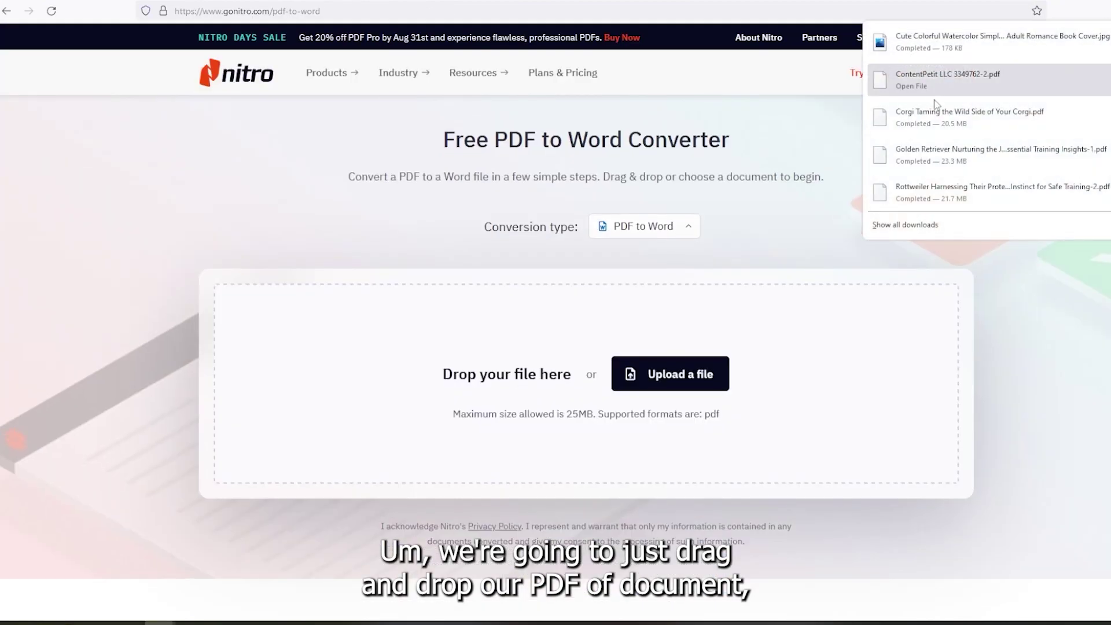
# Convert the Corgi PDF to Word with Nitro, decline the trial offer, and download the .docx
pyautogui.moveTo(926, 113); pyautogui.dragTo(608, 376)
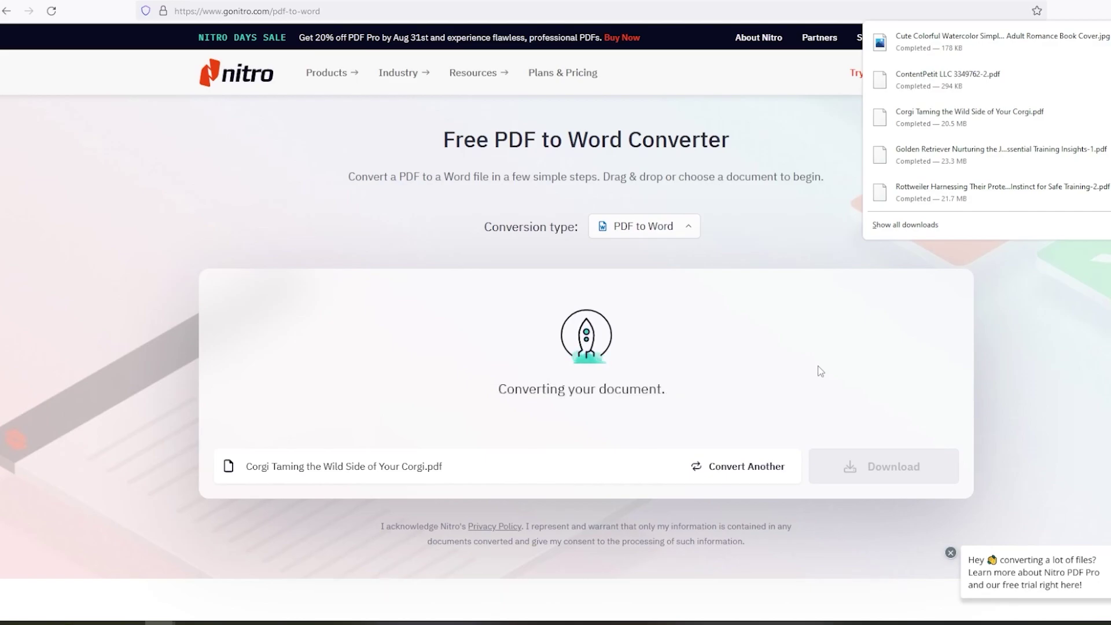
pyautogui.click(914, 474)
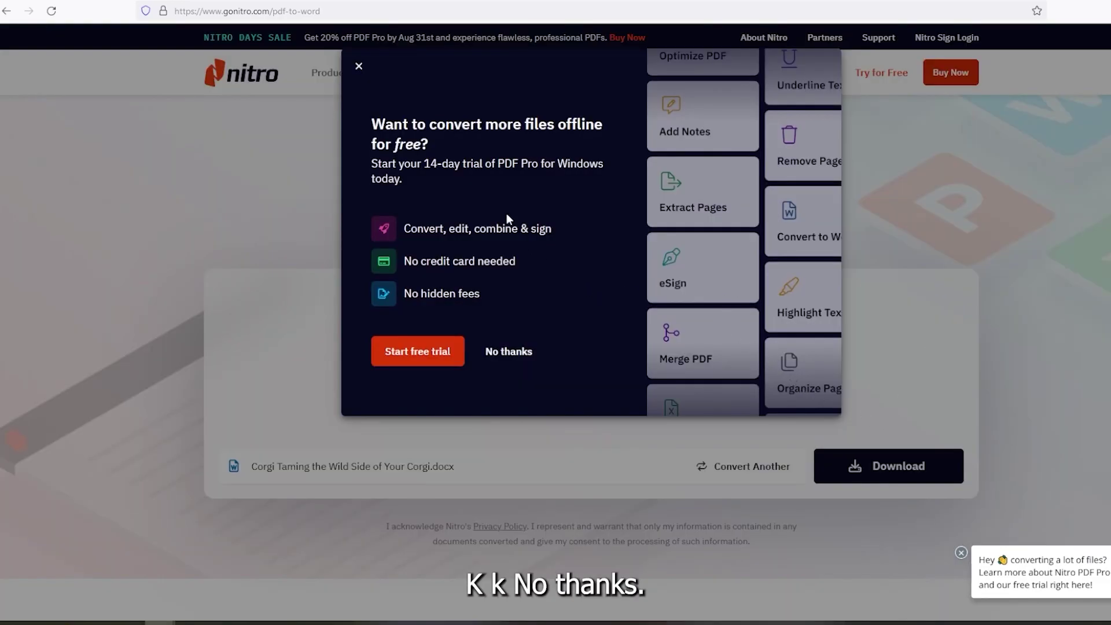
pyautogui.click(491, 352)
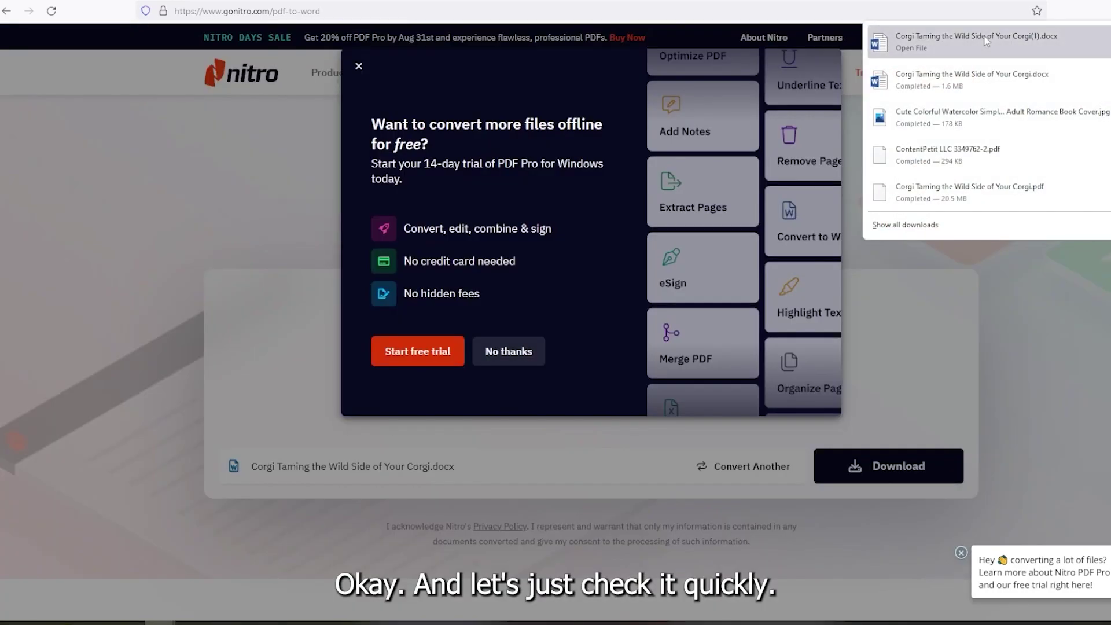
pyautogui.click(903, 41)
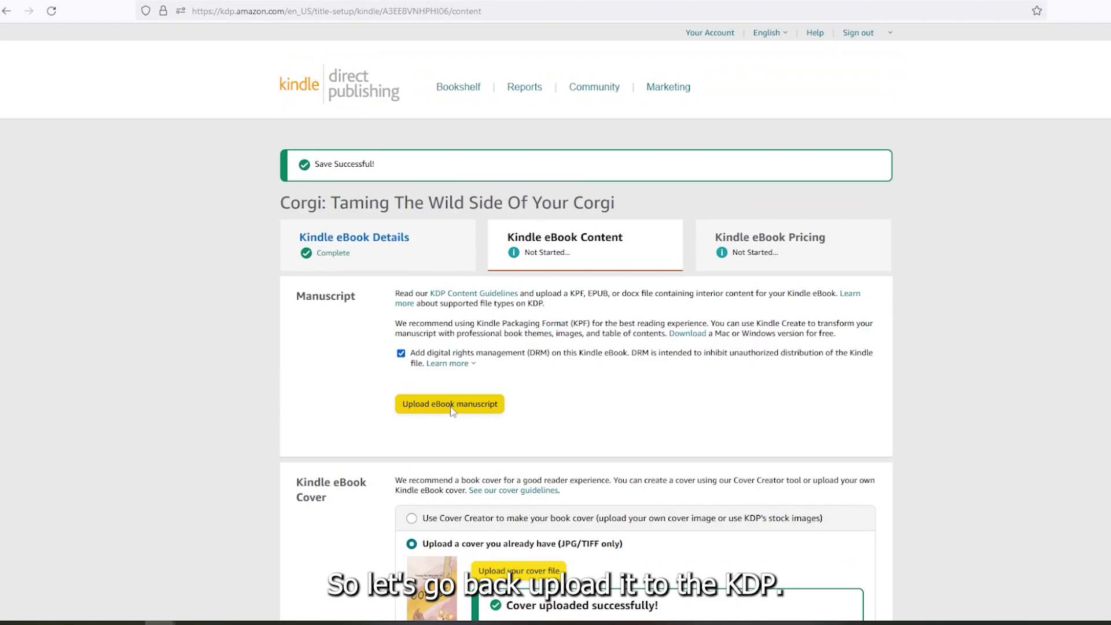
# Upload the Corgi .docx as the eBook manuscript and save the content page
pyautogui.click(450, 405)
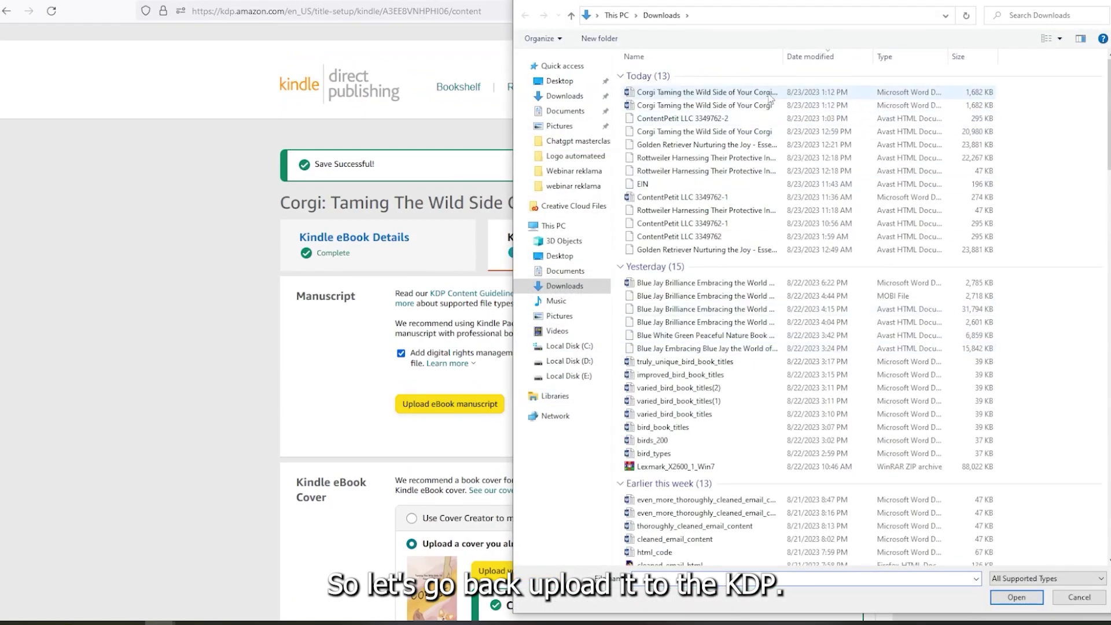
pyautogui.doubleClick(770, 93)
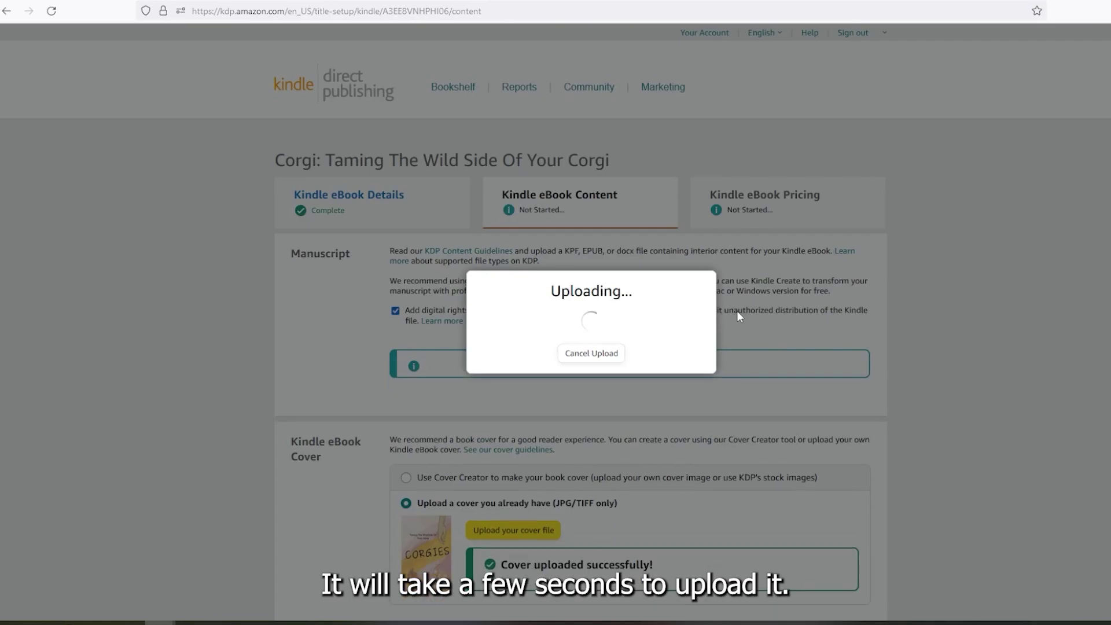
pyautogui.scroll(-7, 586, 329)
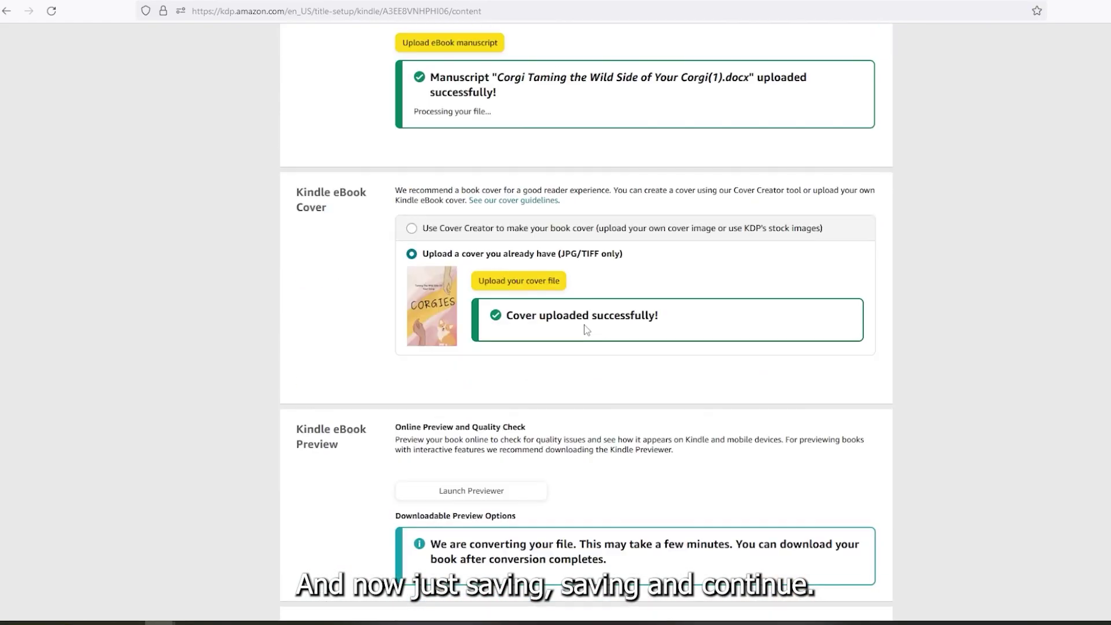
pyautogui.scroll(-6, 586, 329)
pyautogui.click(672, 373)
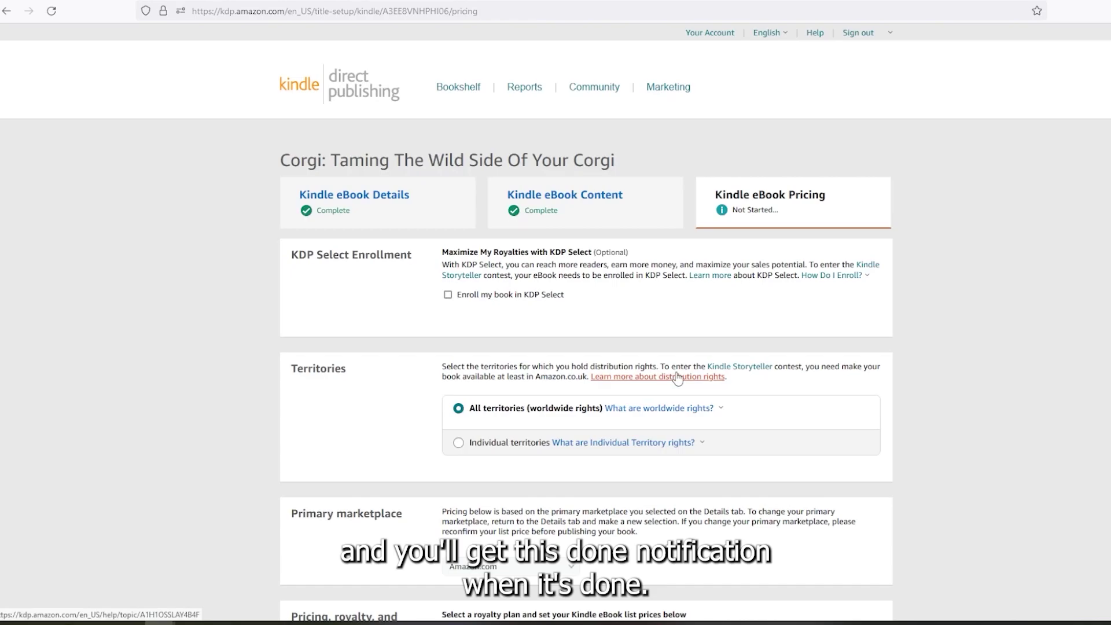
# Choose the 70% royalty plan
pyautogui.scroll(-6, 544, 396)
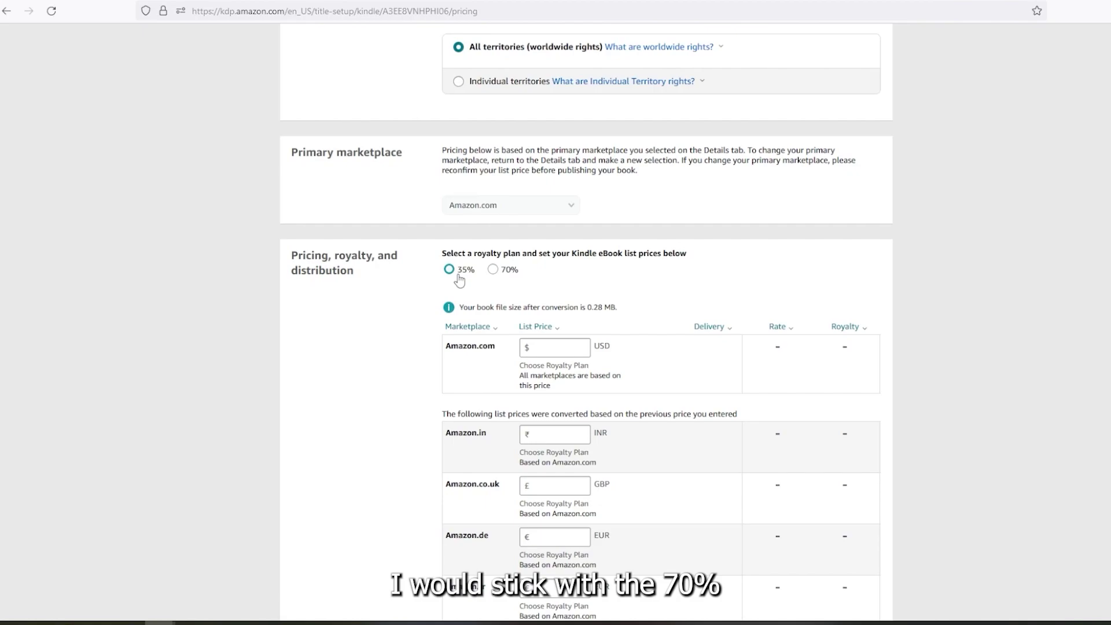
pyautogui.click(449, 270)
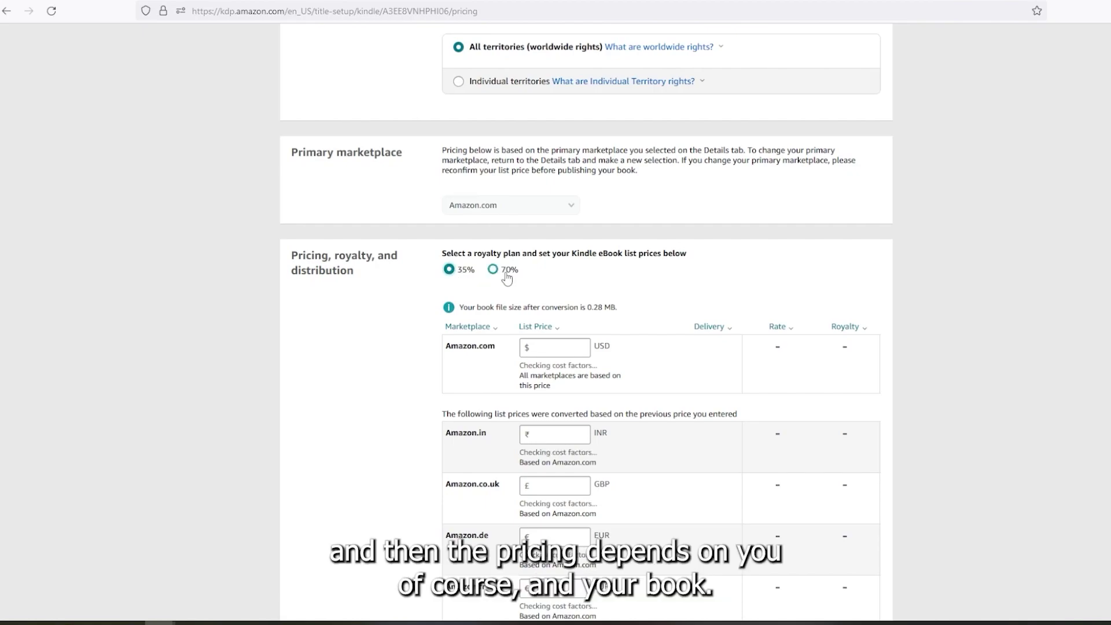
pyautogui.click(492, 269)
pyautogui.click(464, 275)
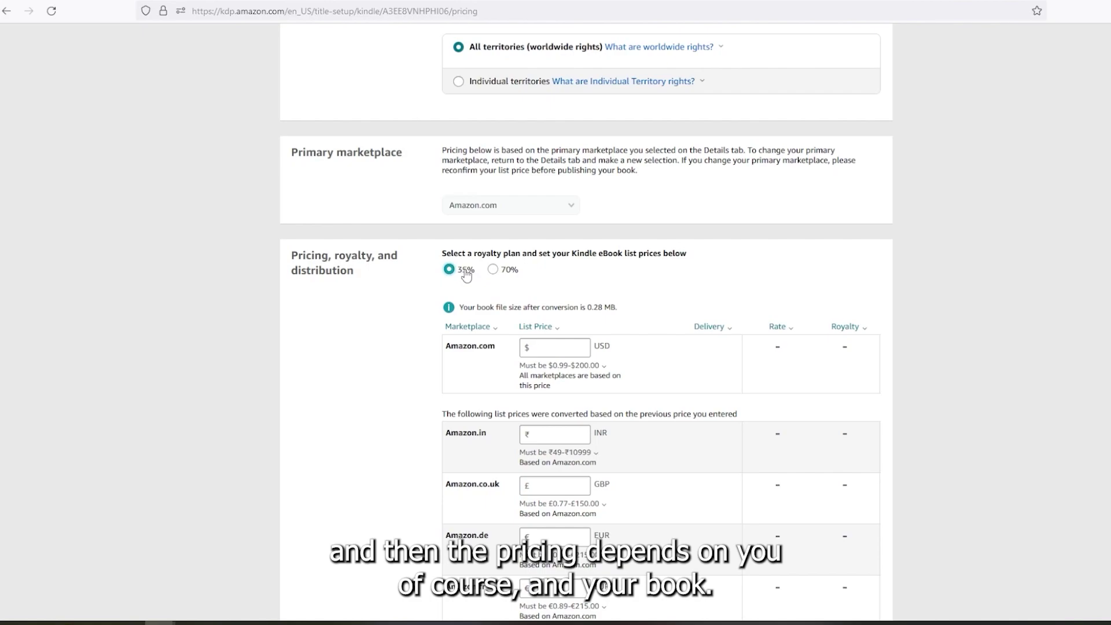
pyautogui.click(492, 271)
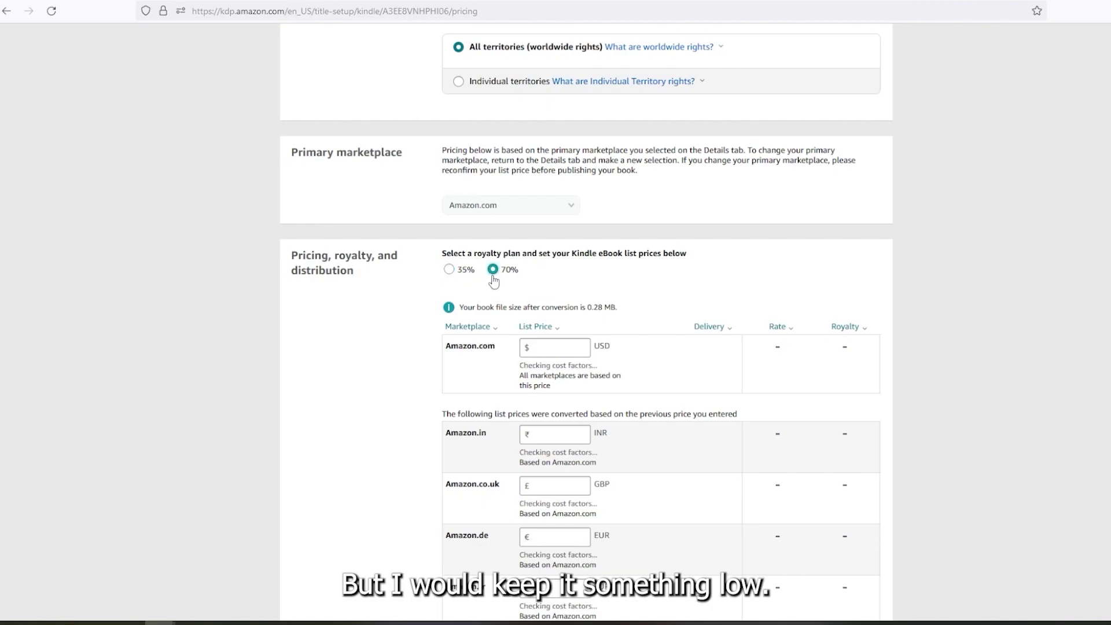
# Set the Amazon.com list price to $4.99
pyautogui.click(536, 348)
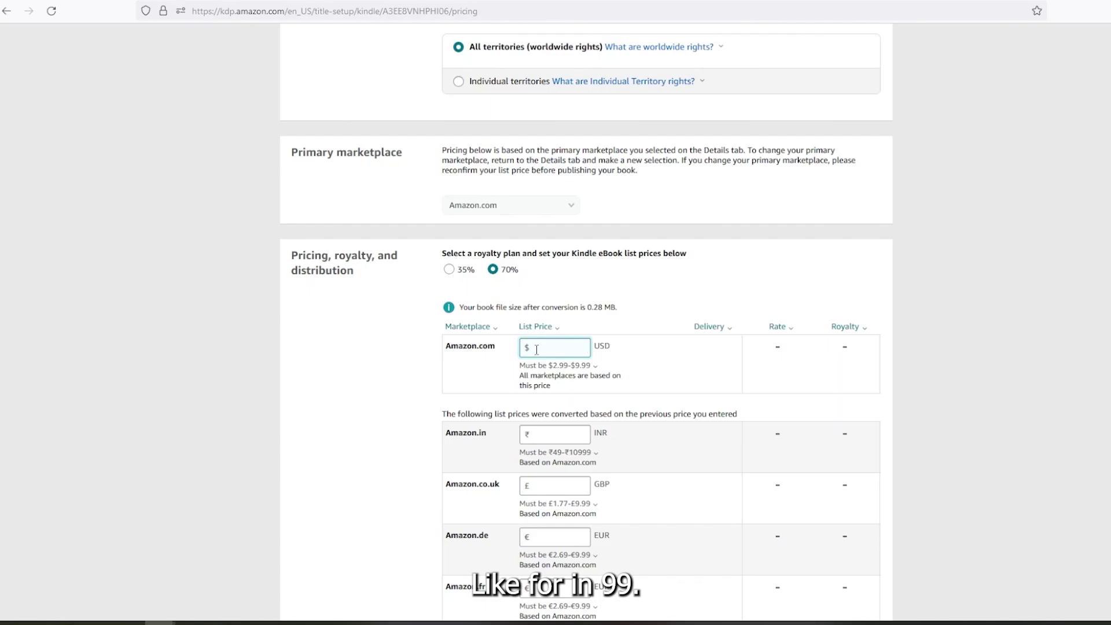
pyautogui.write('4.99')
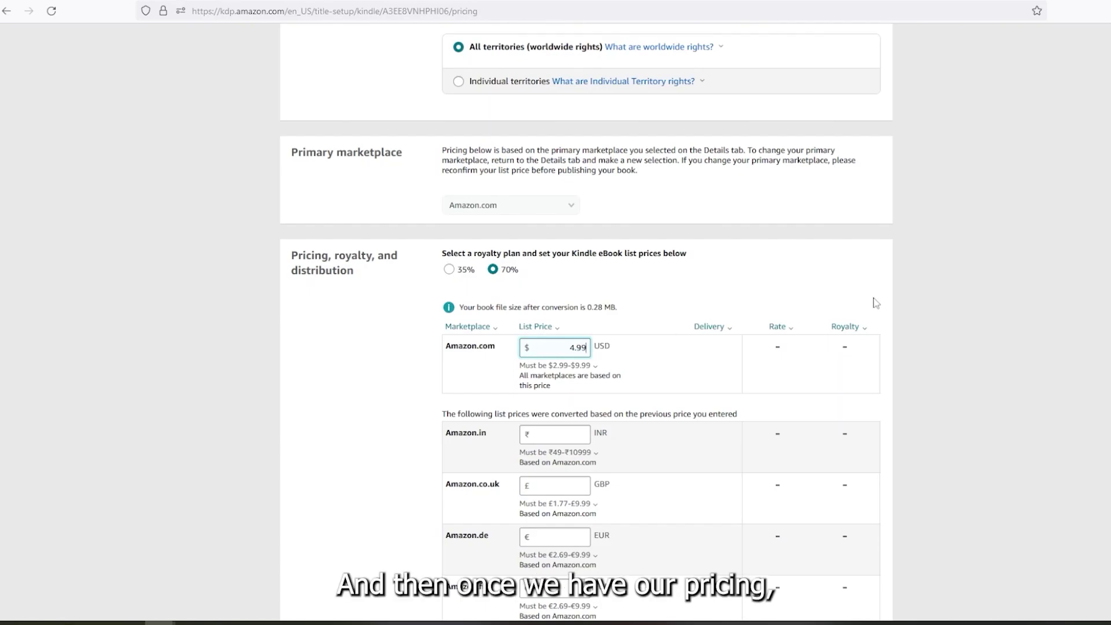
pyautogui.click(958, 266)
# Publish the Kindle eBook
pyautogui.scroll(-10, 917, 348)
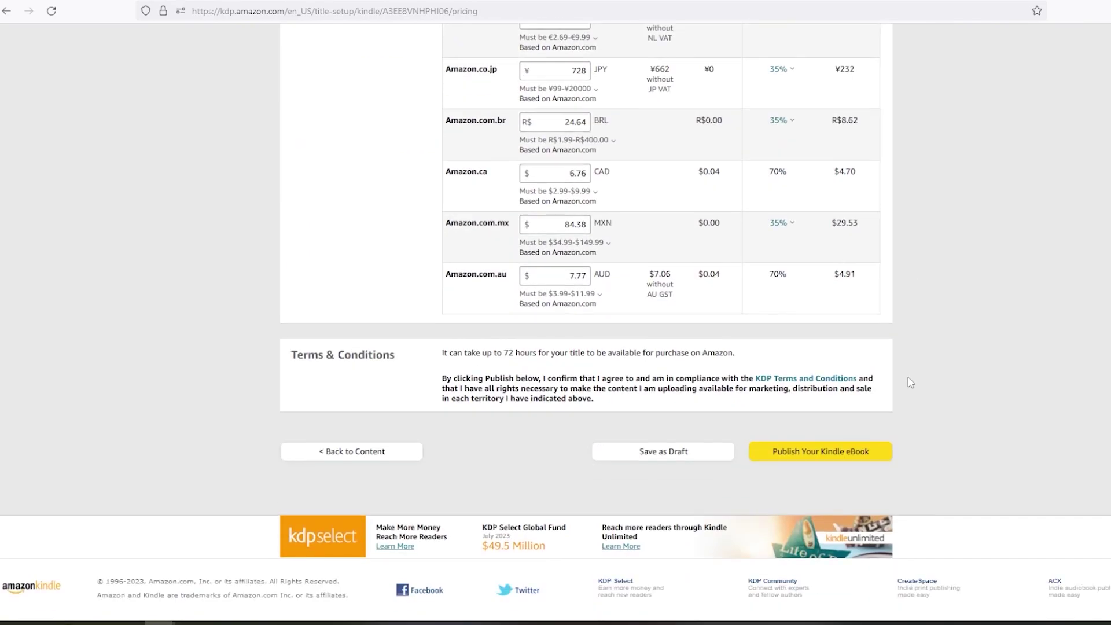
pyautogui.scroll(5, 910, 377)
pyautogui.scroll(3, 905, 384)
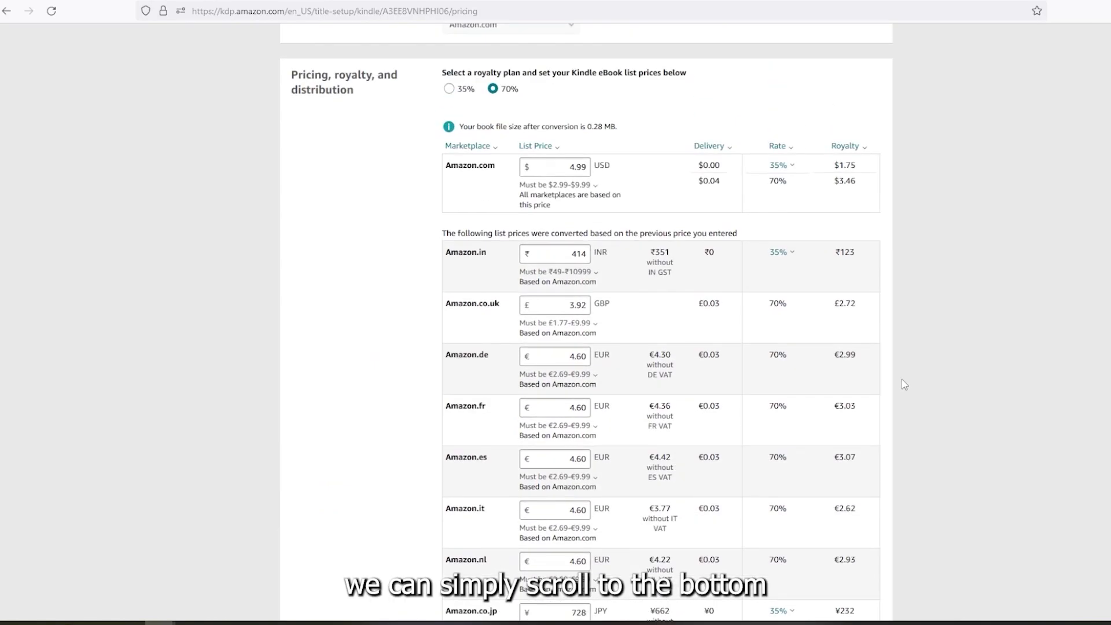
pyautogui.scroll(-6, 903, 380)
pyautogui.scroll(6, 902, 381)
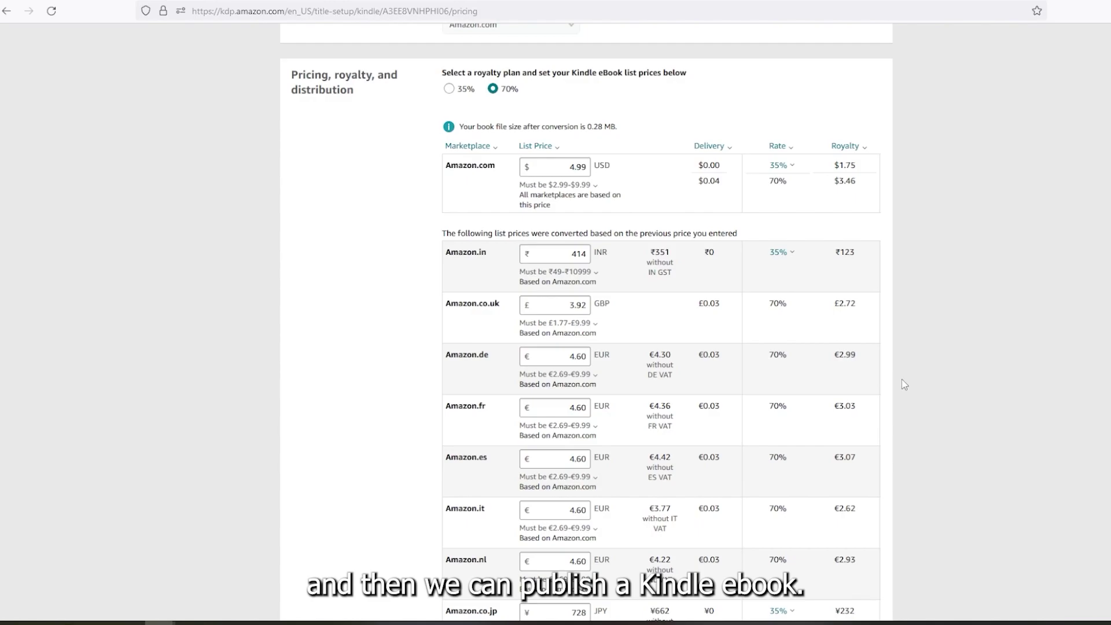
pyautogui.scroll(-10, 835, 385)
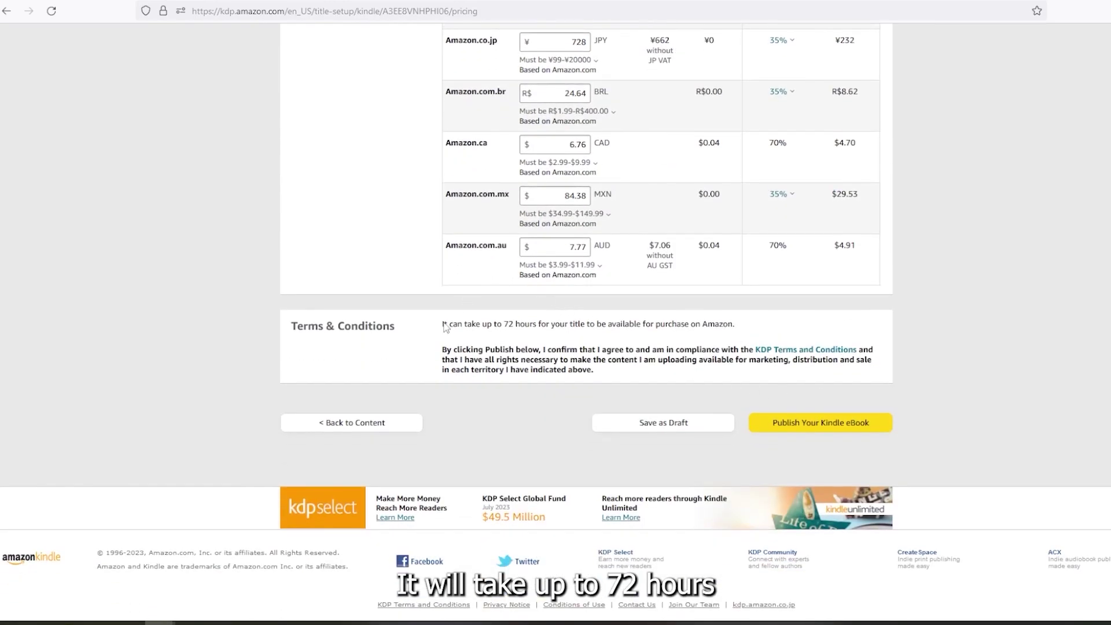
pyautogui.click(855, 425)
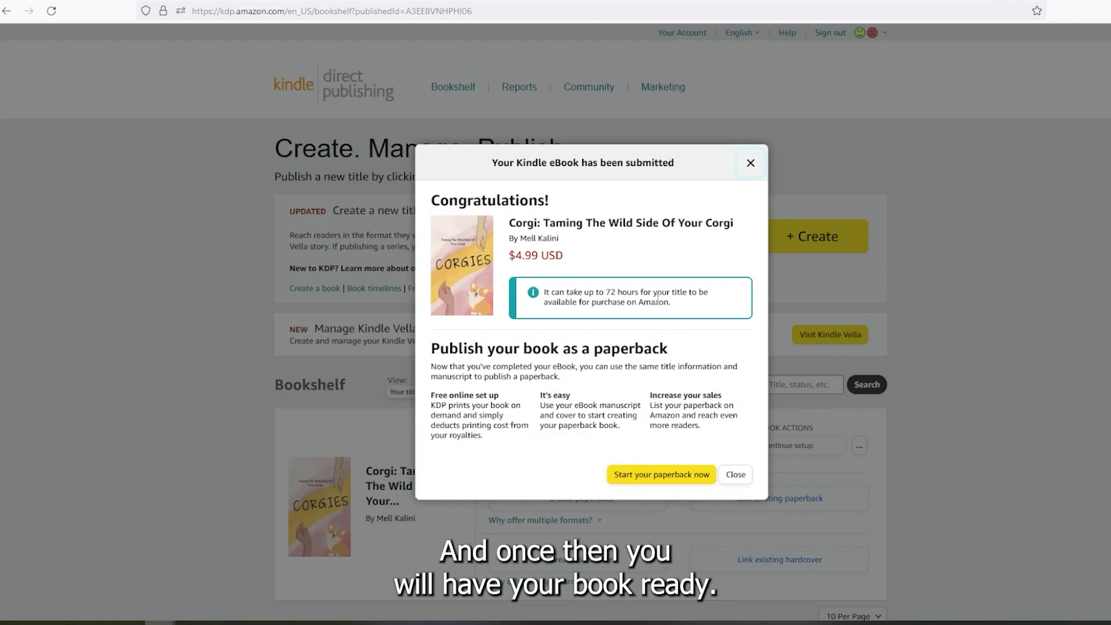
# Close the eBook submission confirmation to view the corgi book at $4.99 In Review
pyautogui.click(750, 163)
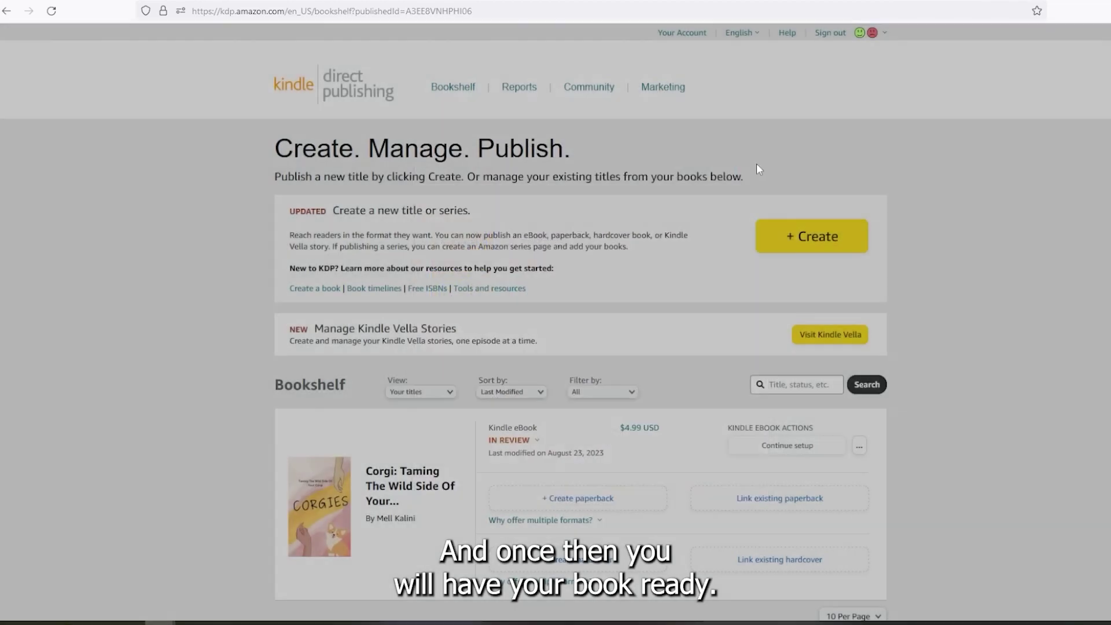